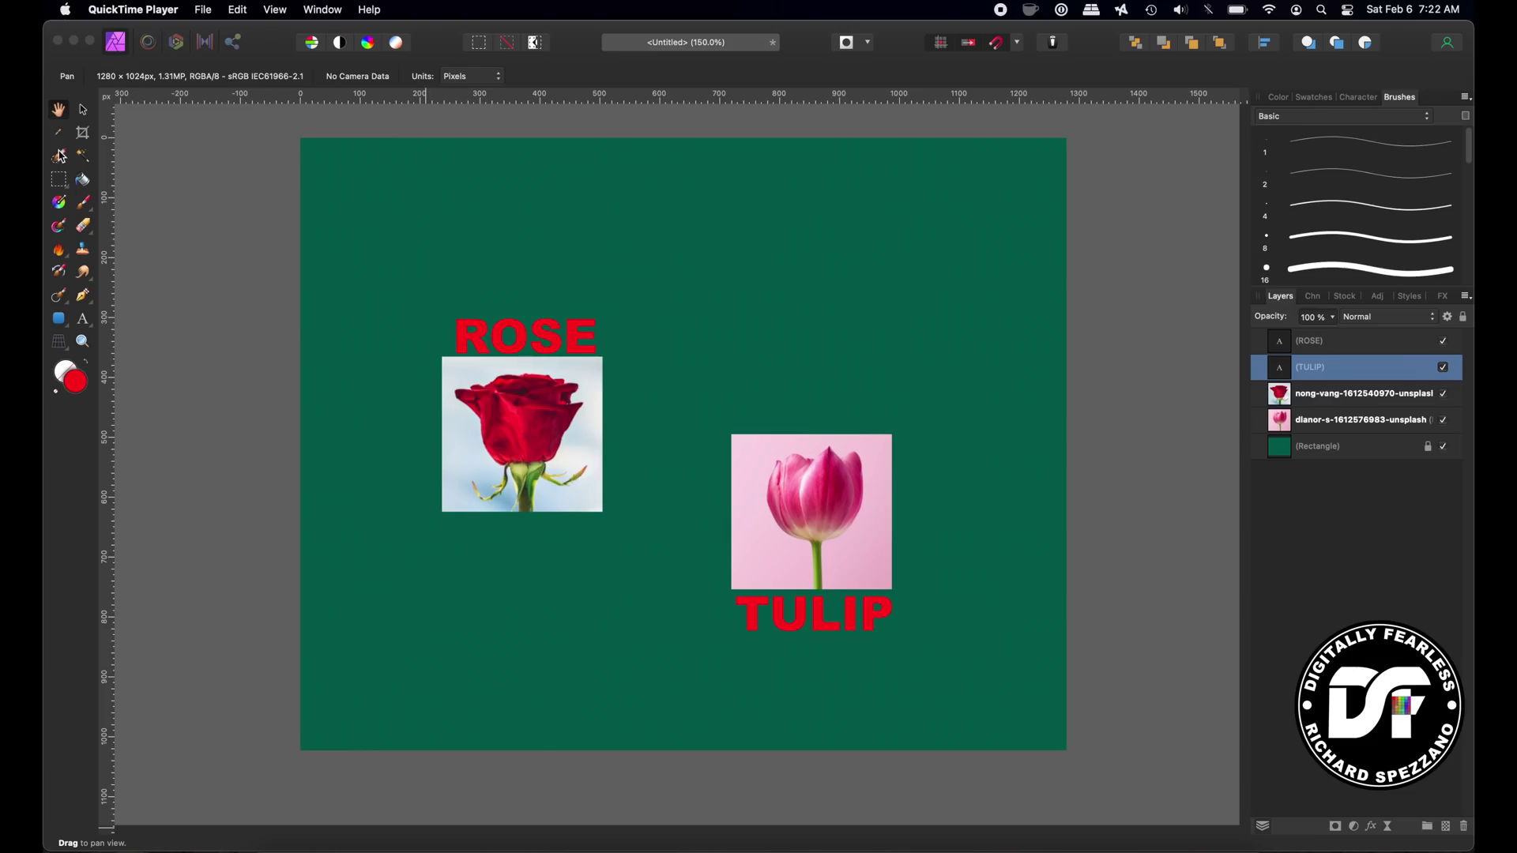
# - Draw a long thin rectangle bar across the top of the canvas
pyautogui.click(79, 114)
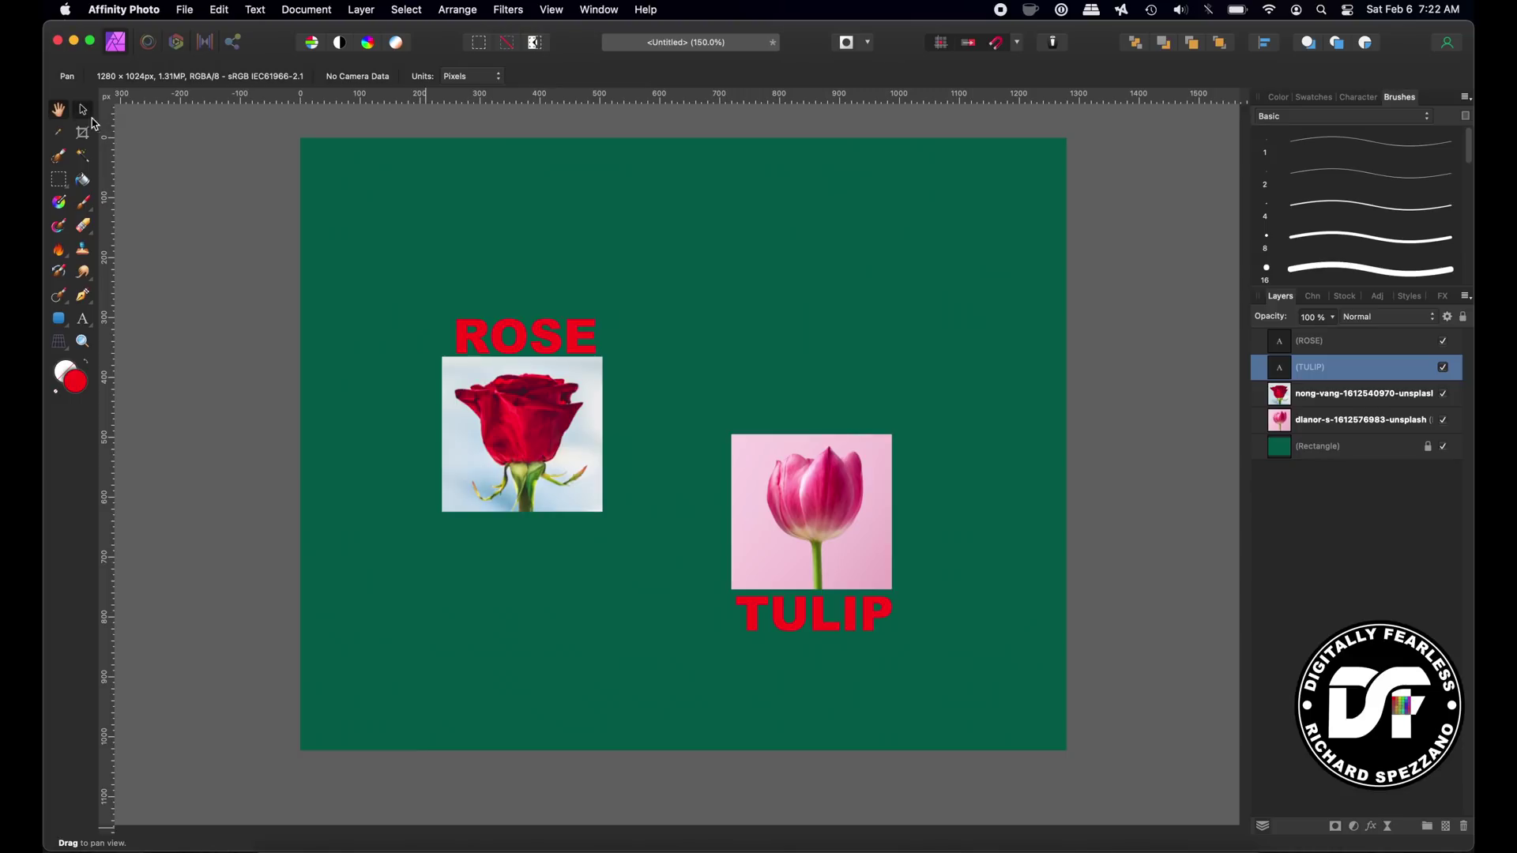
pyautogui.click(161, 153)
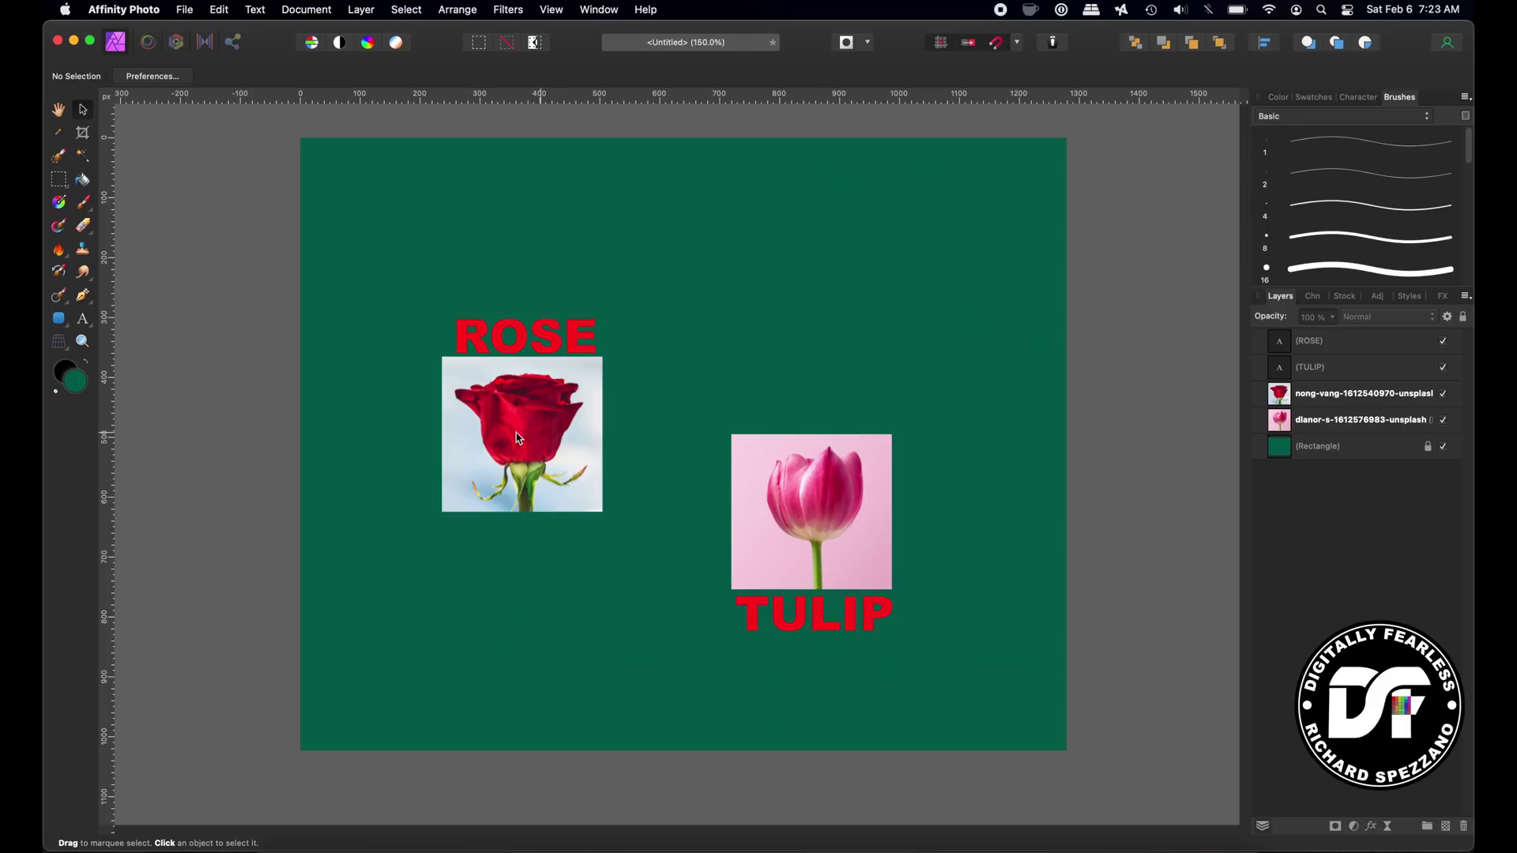
pyautogui.click(61, 320)
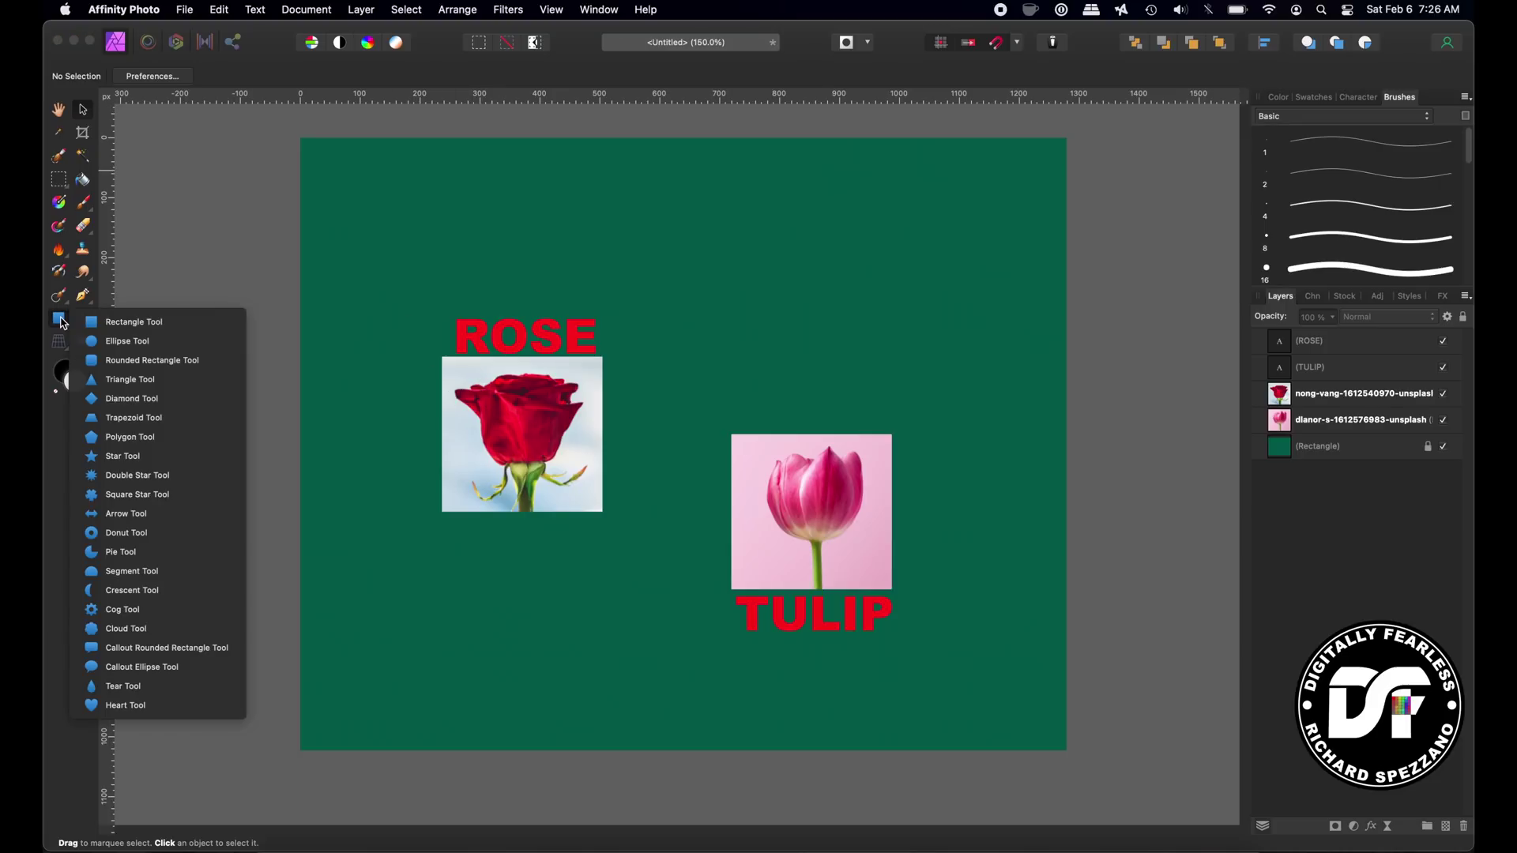
pyautogui.click(115, 324)
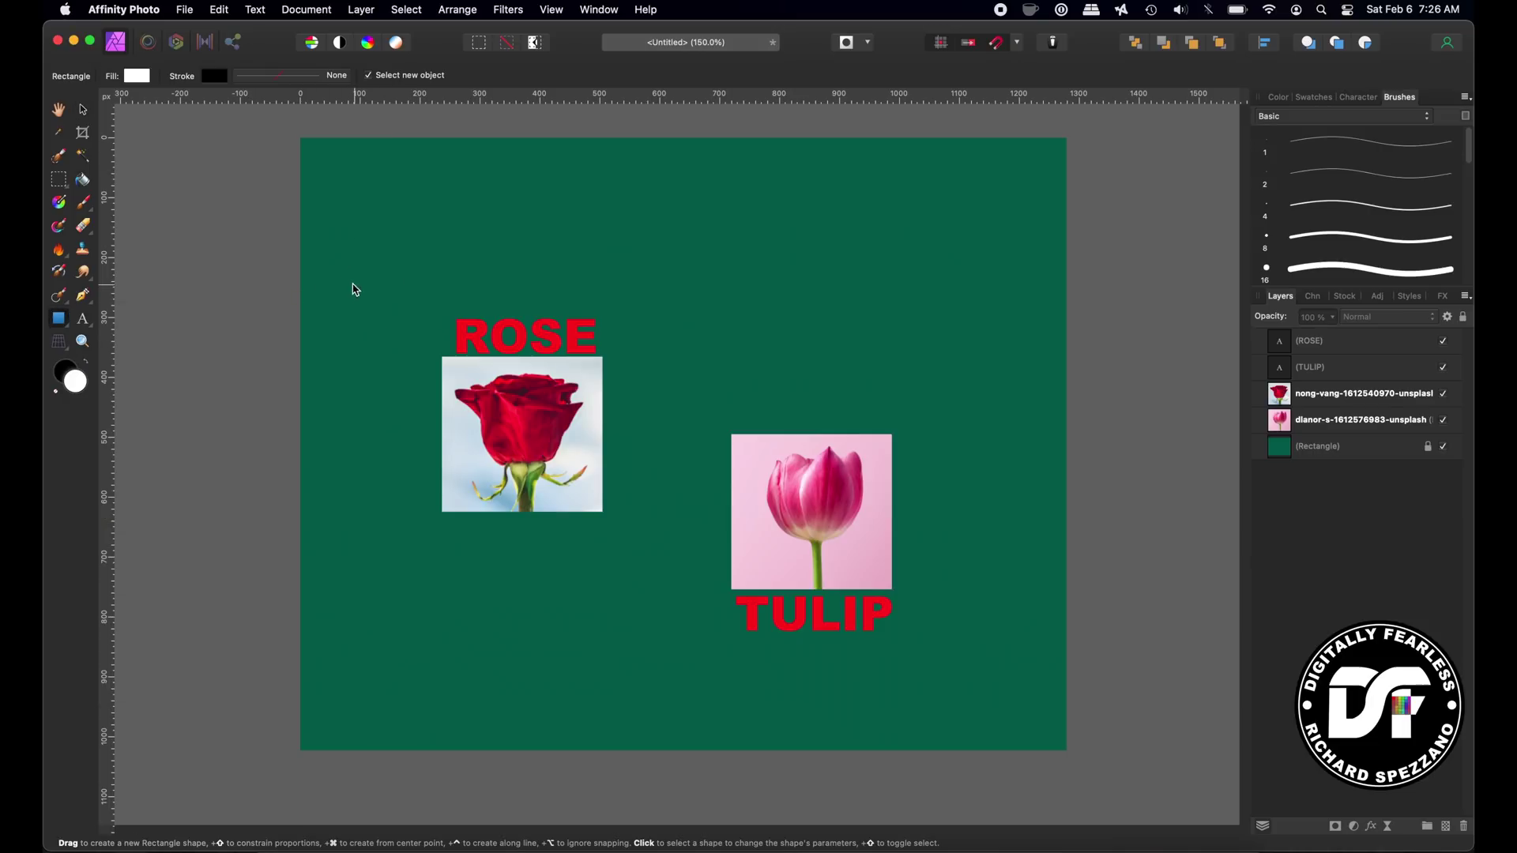
pyautogui.moveTo(329, 229); pyautogui.dragTo(1049, 257)
# - Change the bar's fill colour to cyan
pyautogui.click(82, 110)
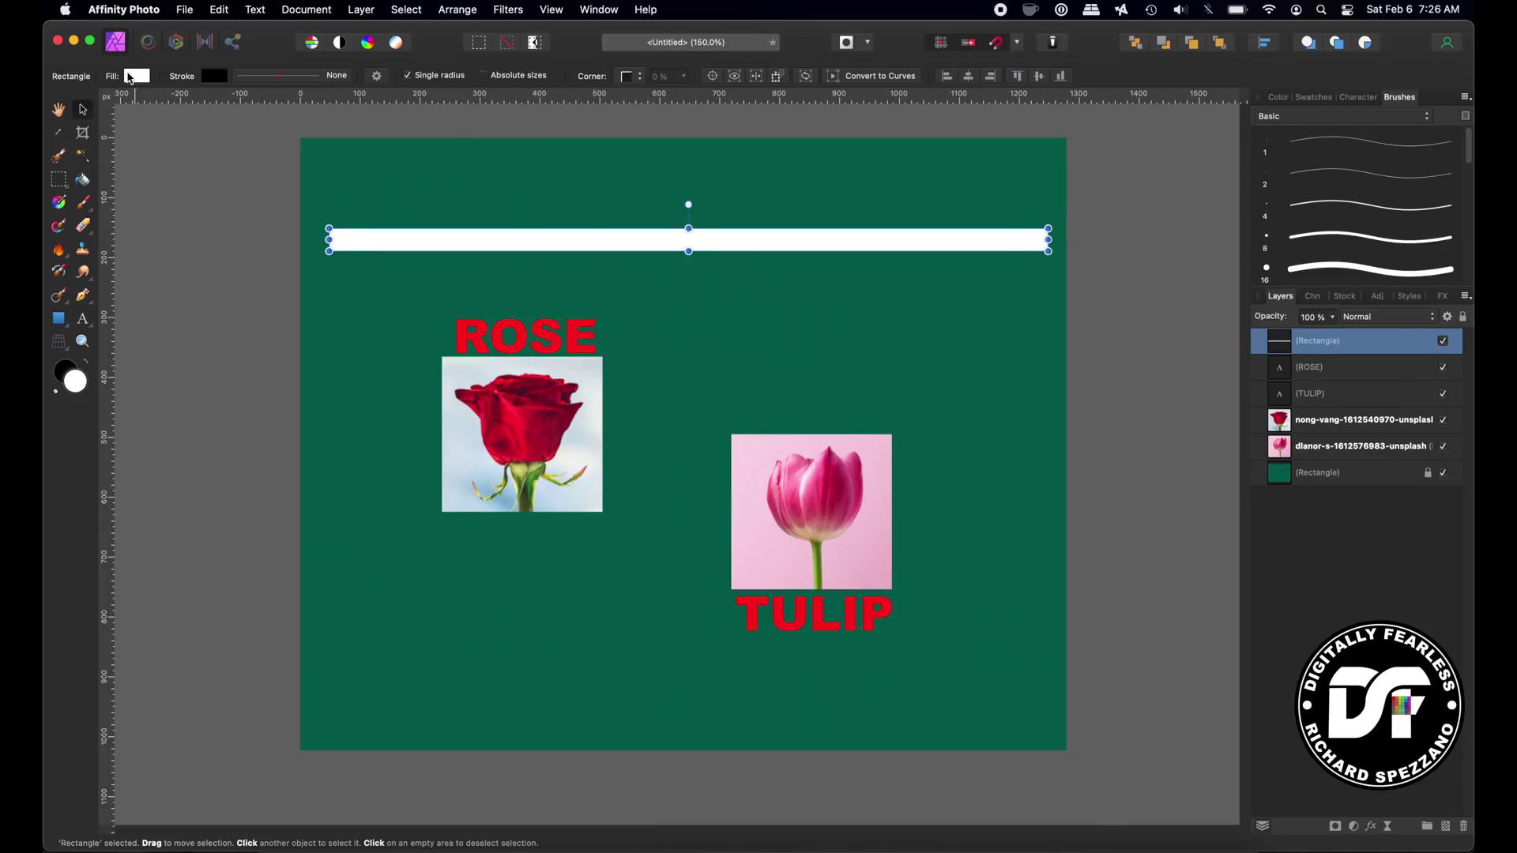
pyautogui.click(132, 76)
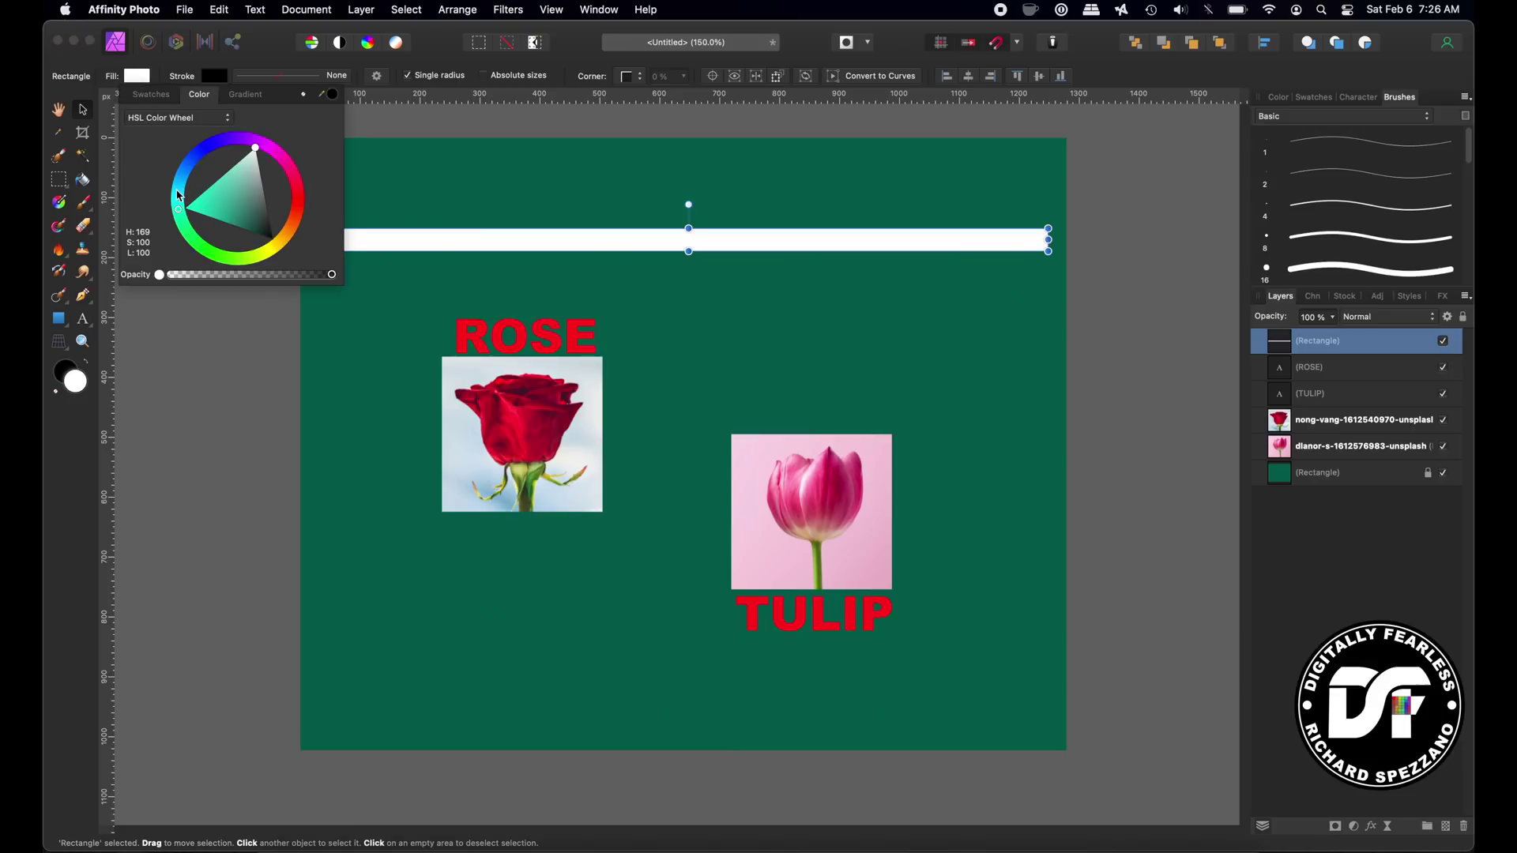
pyautogui.moveTo(179, 204); pyautogui.dragTo(181, 191)
pyautogui.click(82, 115)
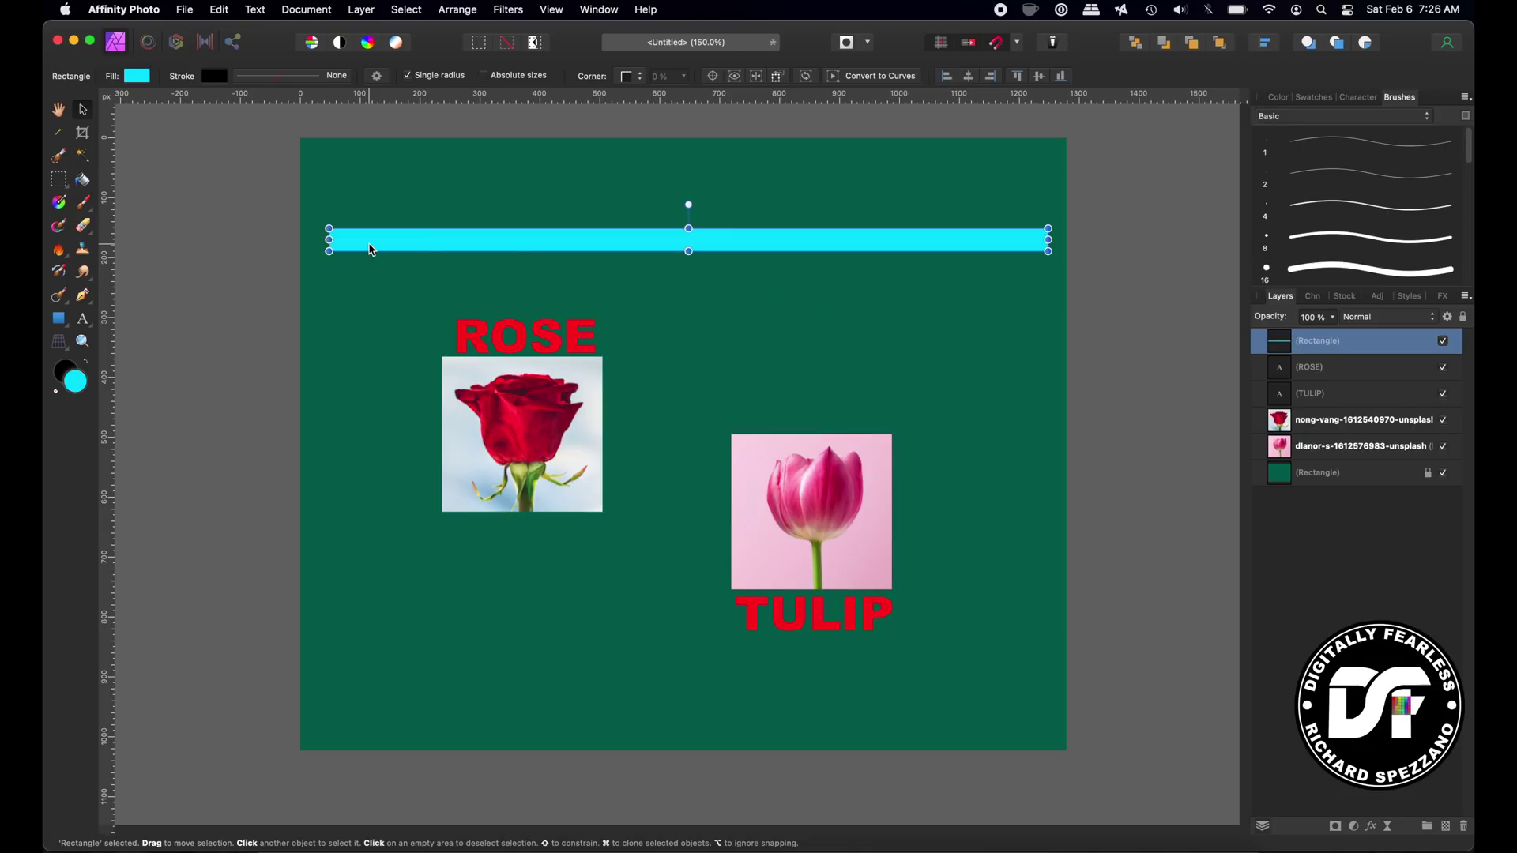
# - Duplicate the cyan bar downward with Cmd+J into ten evenly spaced stripes
pyautogui.press('super+j')
pyautogui.moveTo(369, 251); pyautogui.dragTo(370, 301)
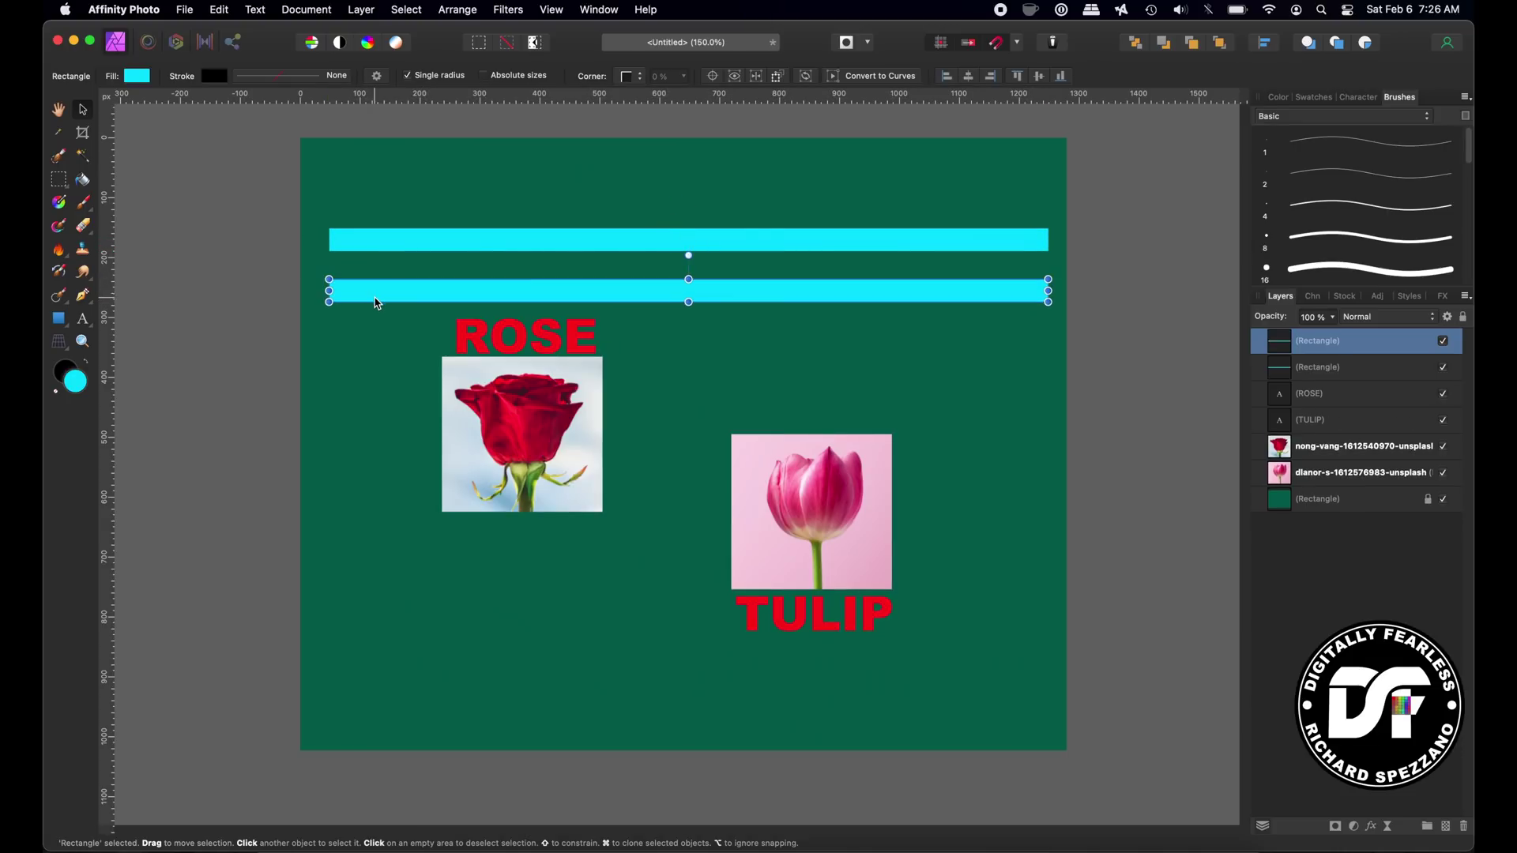
pyautogui.press('super+j')
pyautogui.press('super+j')
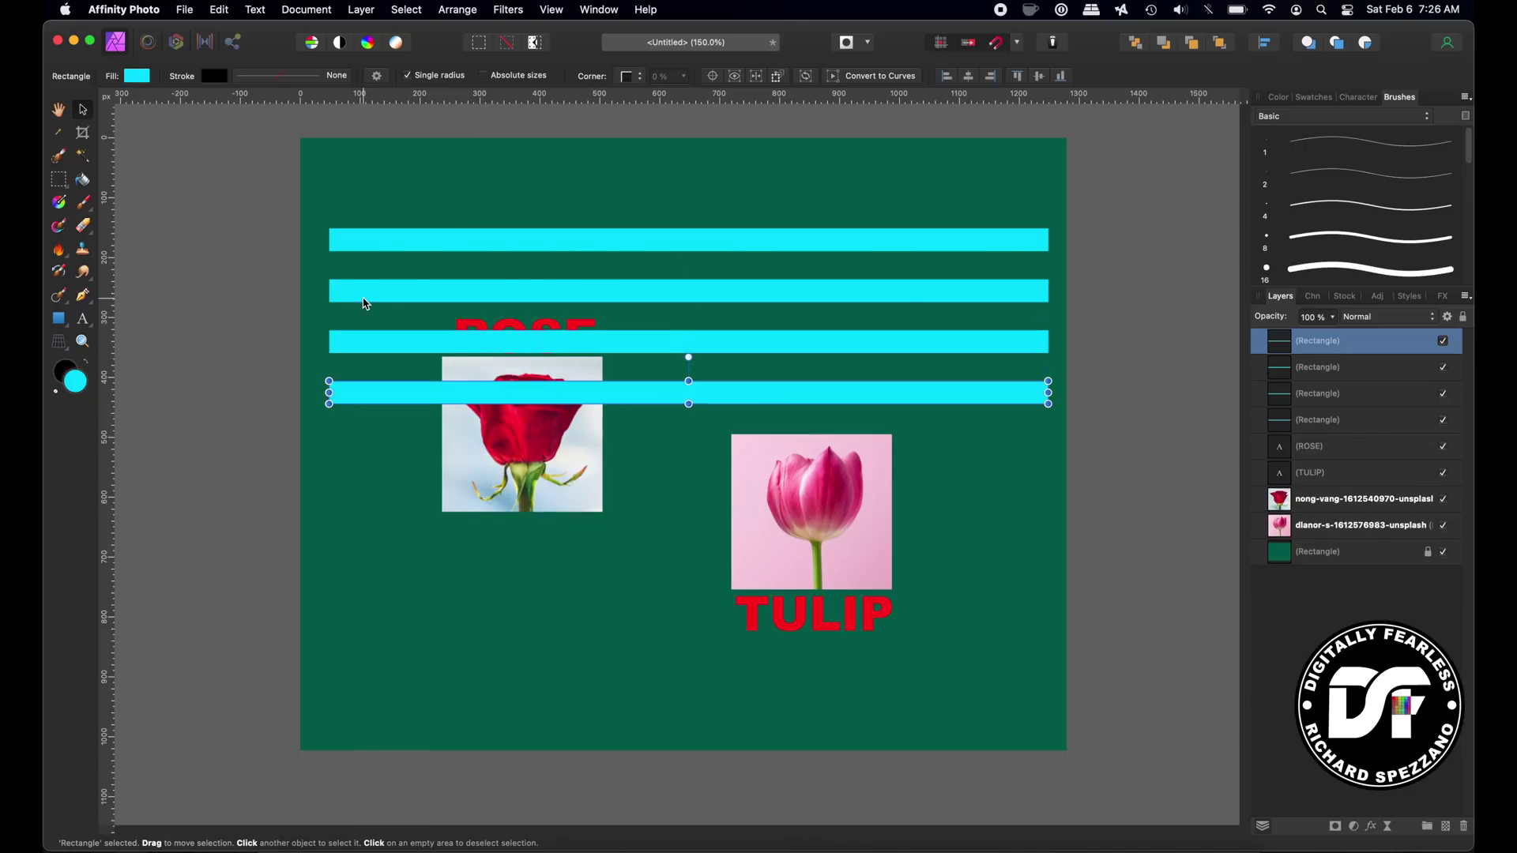
pyautogui.press('super+j')
pyautogui.press('super+j')
pyautogui.press('super+j')
pyautogui.press('super+j')
pyautogui.press('super+j')
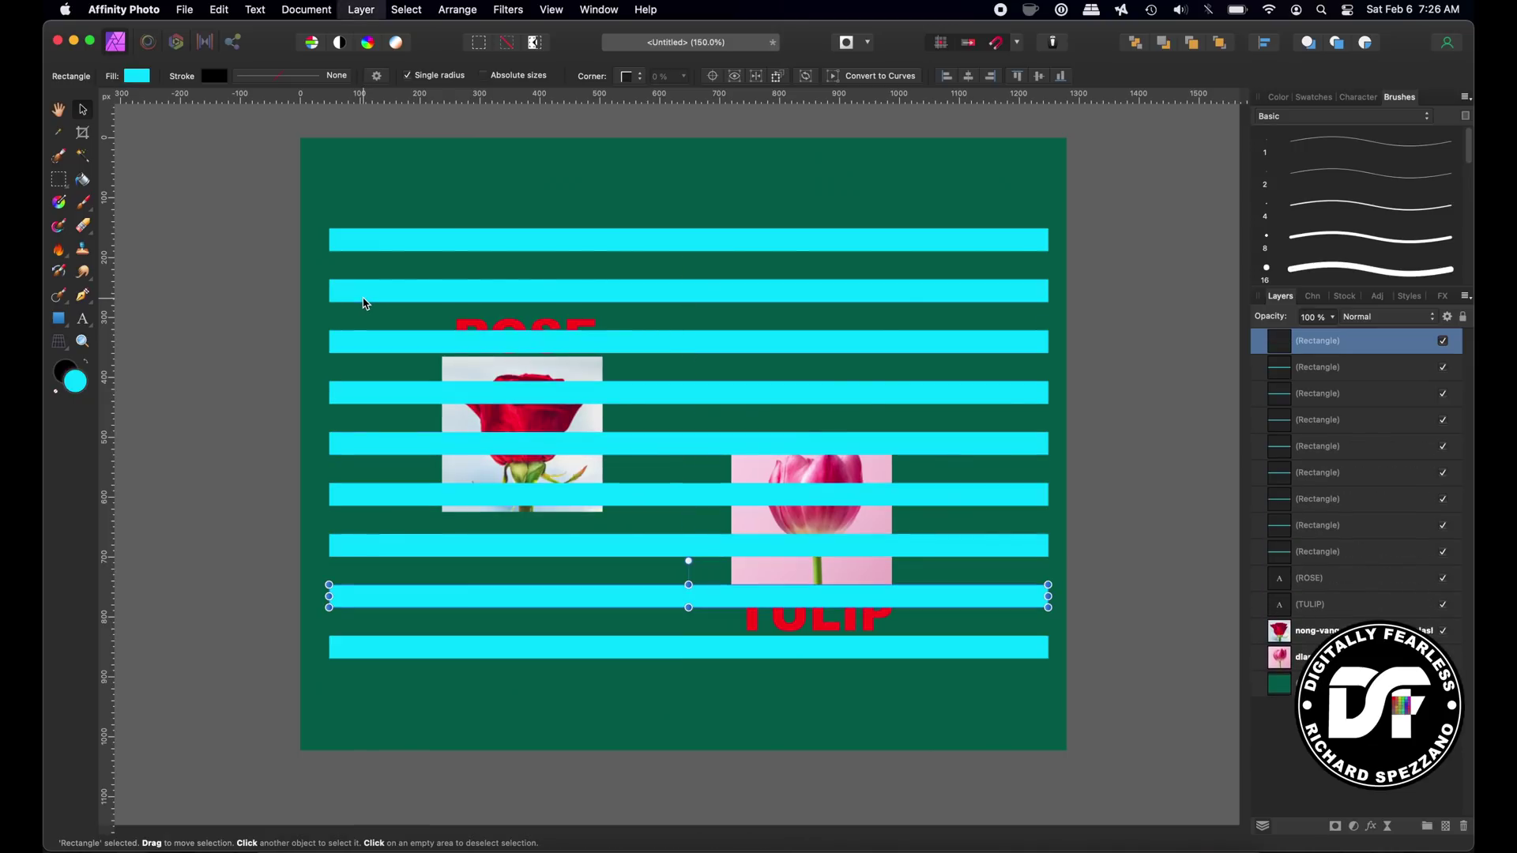
pyautogui.press('super+j')
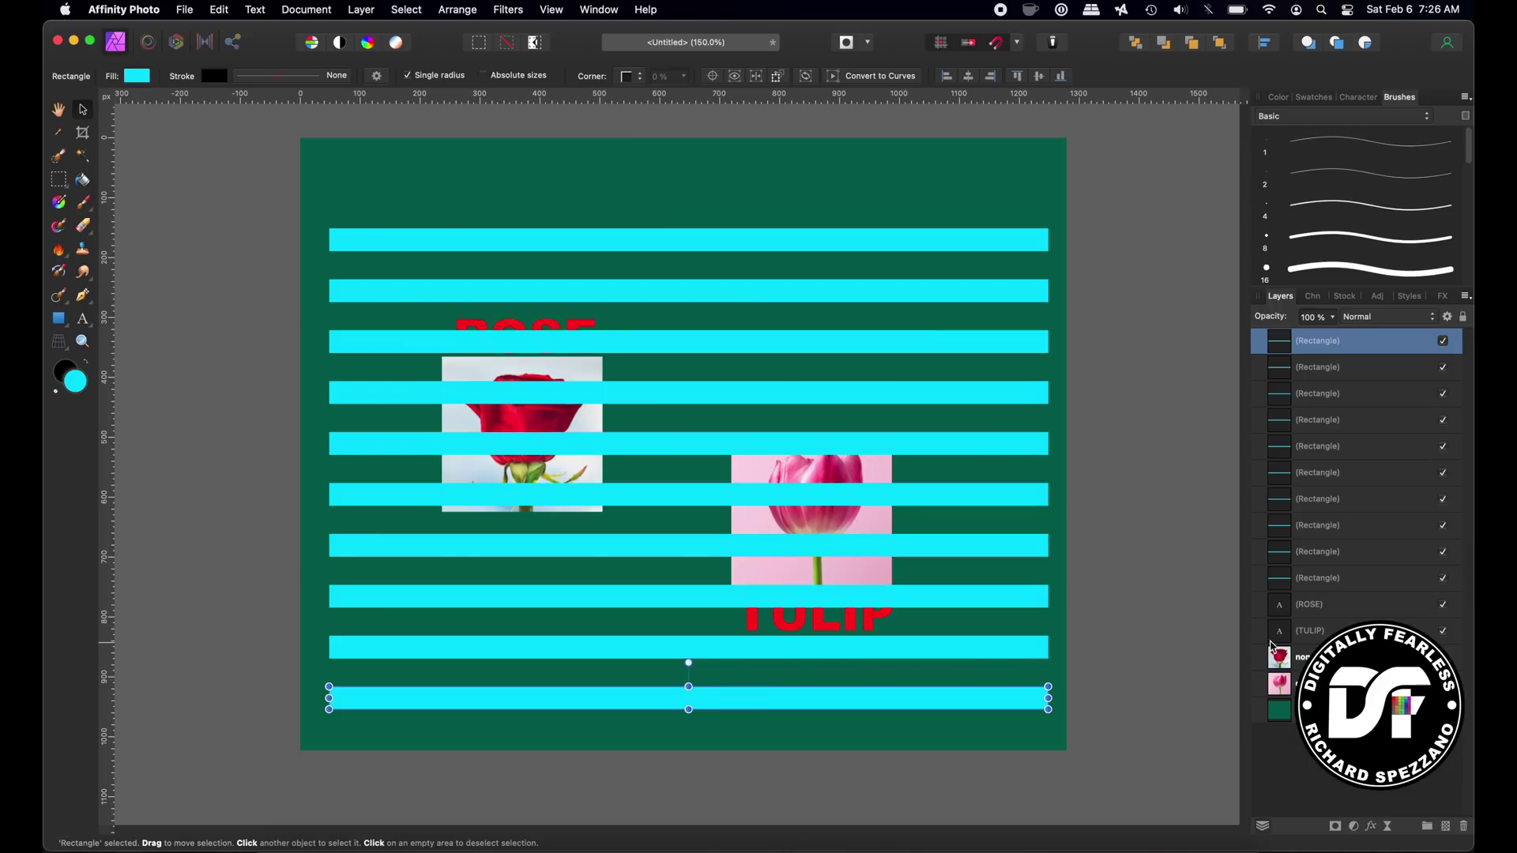
# - Group the ten bars and move the group beneath the text label layers
pyautogui.keyDown('shift'); pyautogui.click(1281, 583); pyautogui.keyUp('shift')
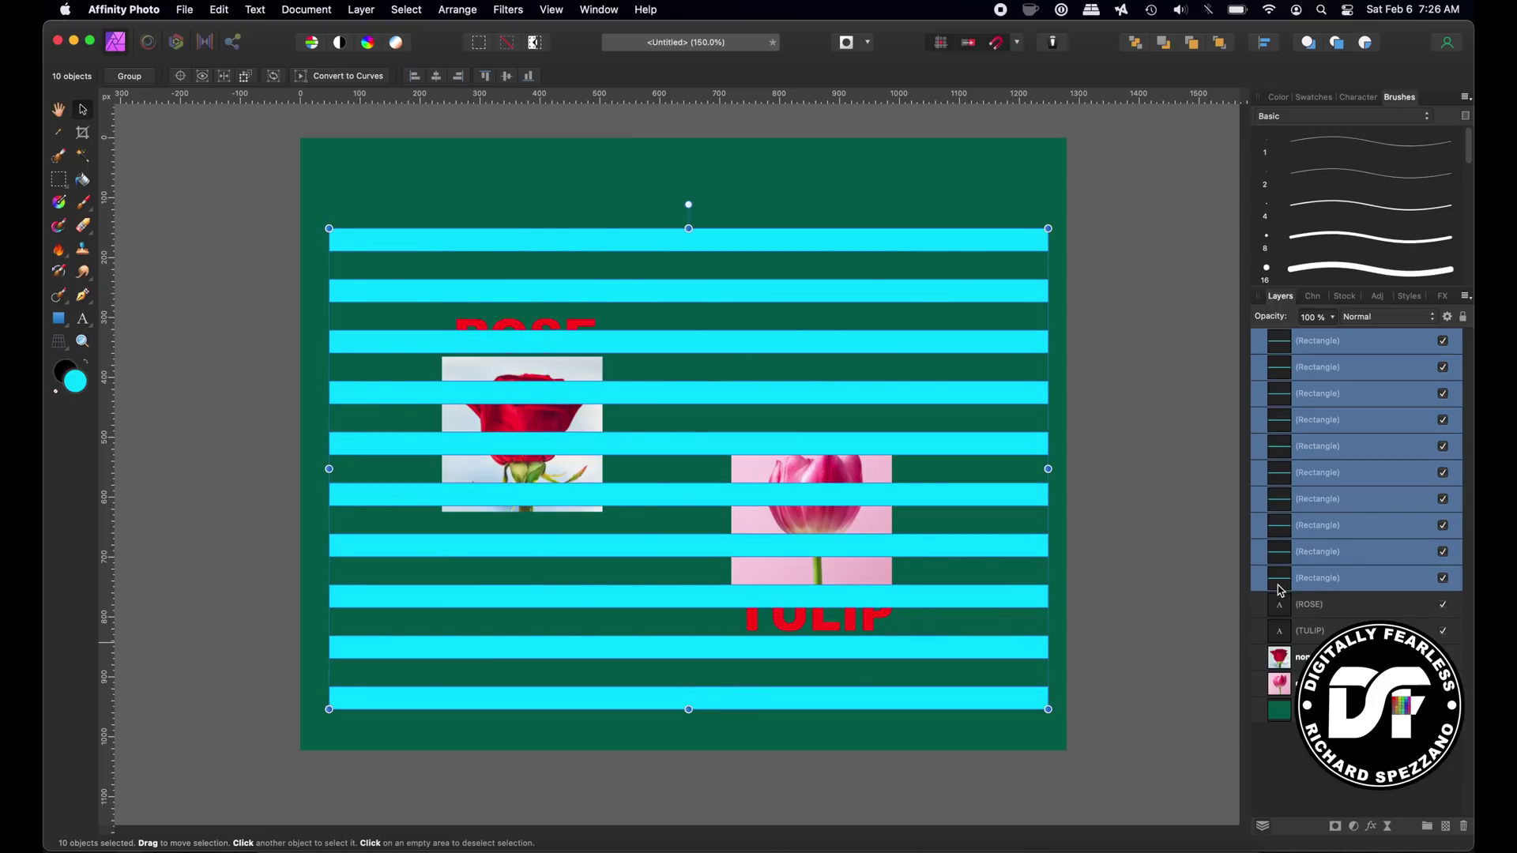
pyautogui.press('super+g')
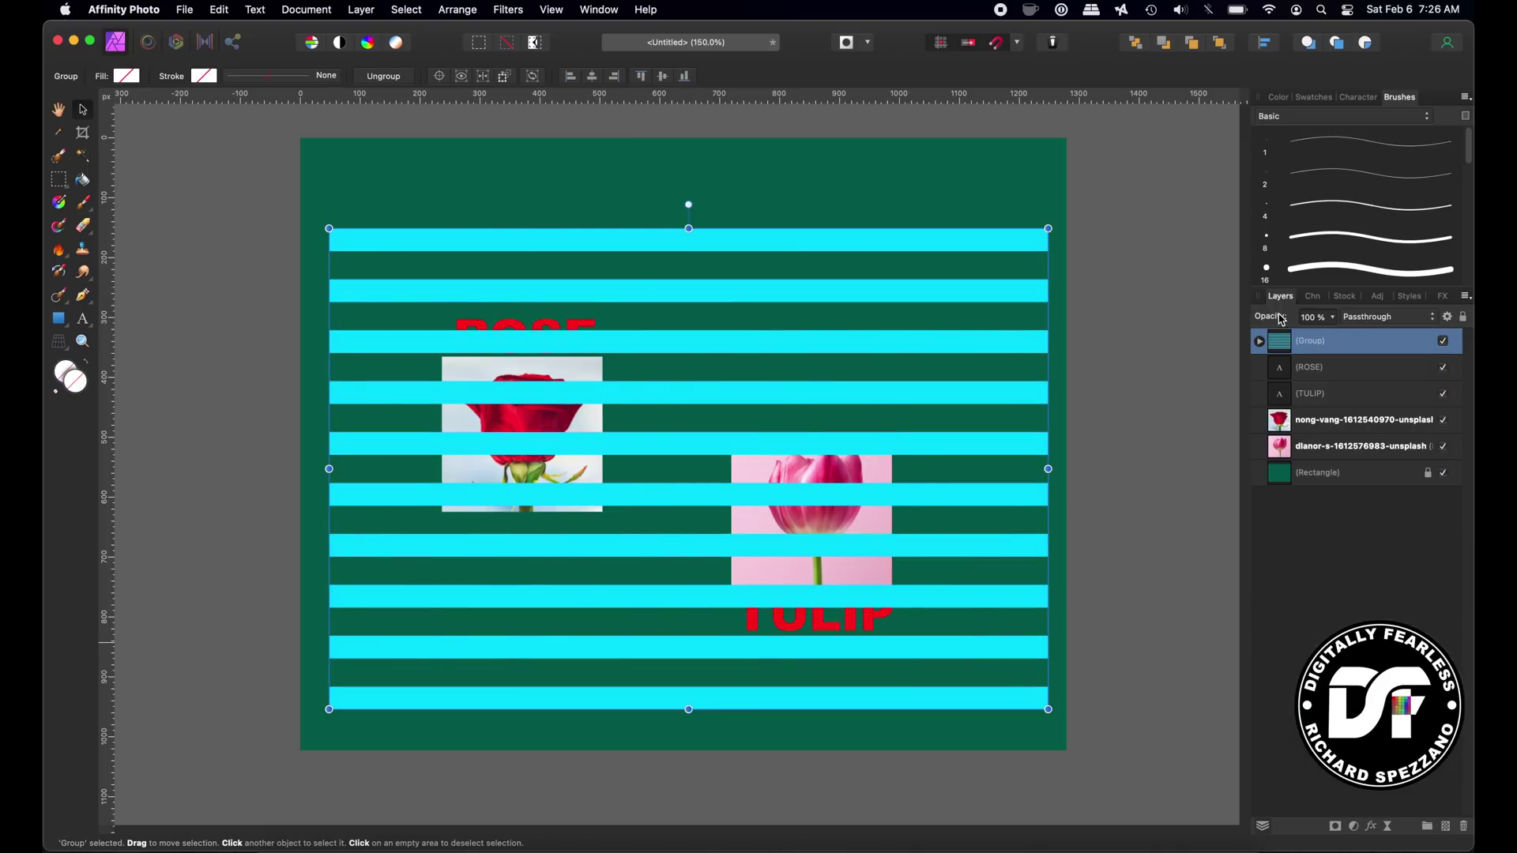
pyautogui.moveTo(1280, 319); pyautogui.dragTo(1249, 319)
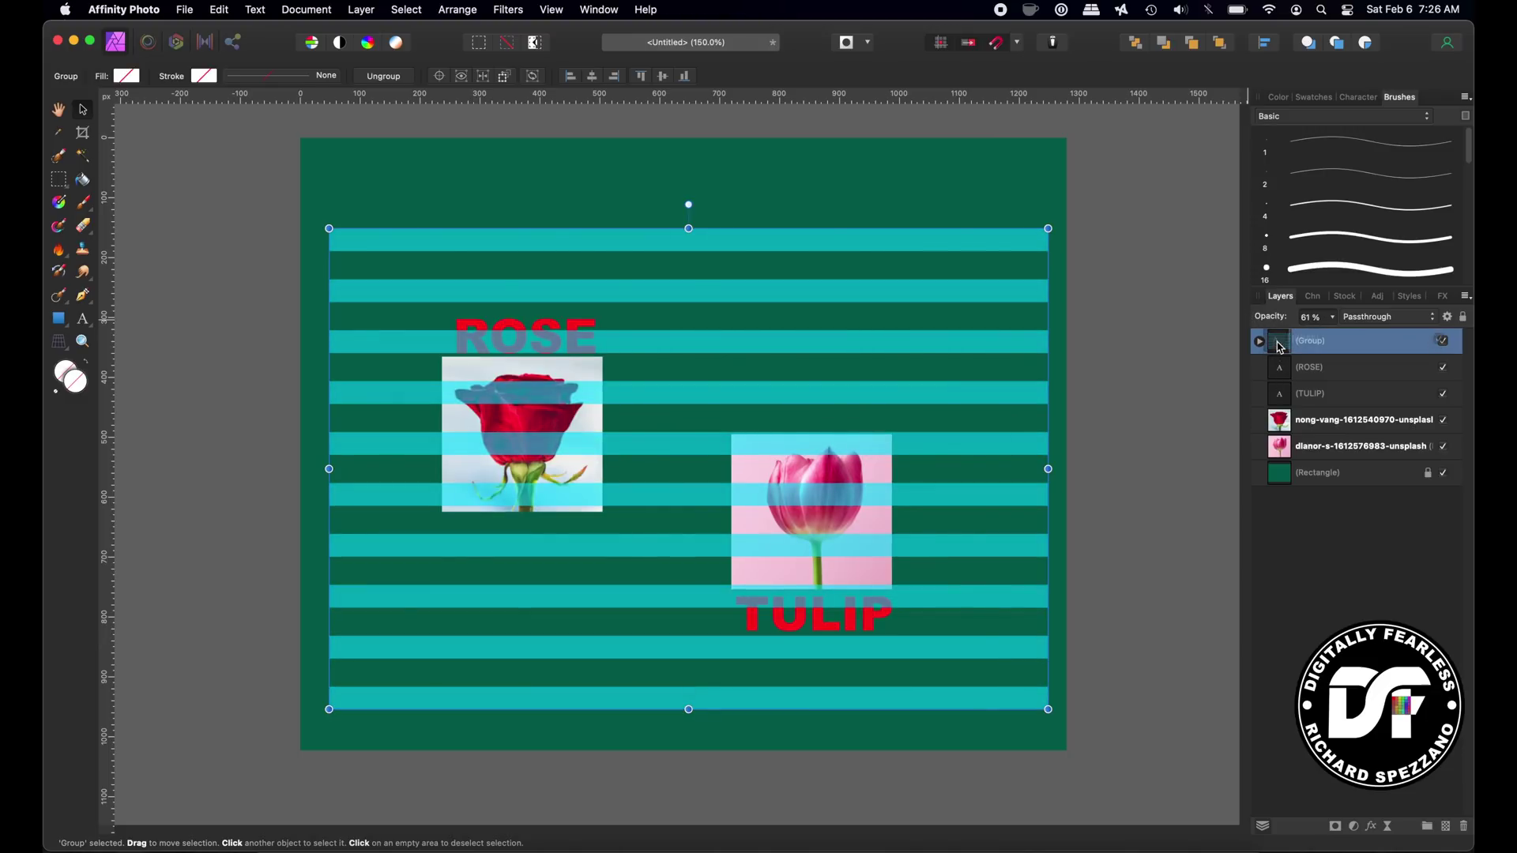
pyautogui.moveTo(1280, 345); pyautogui.dragTo(1286, 365)
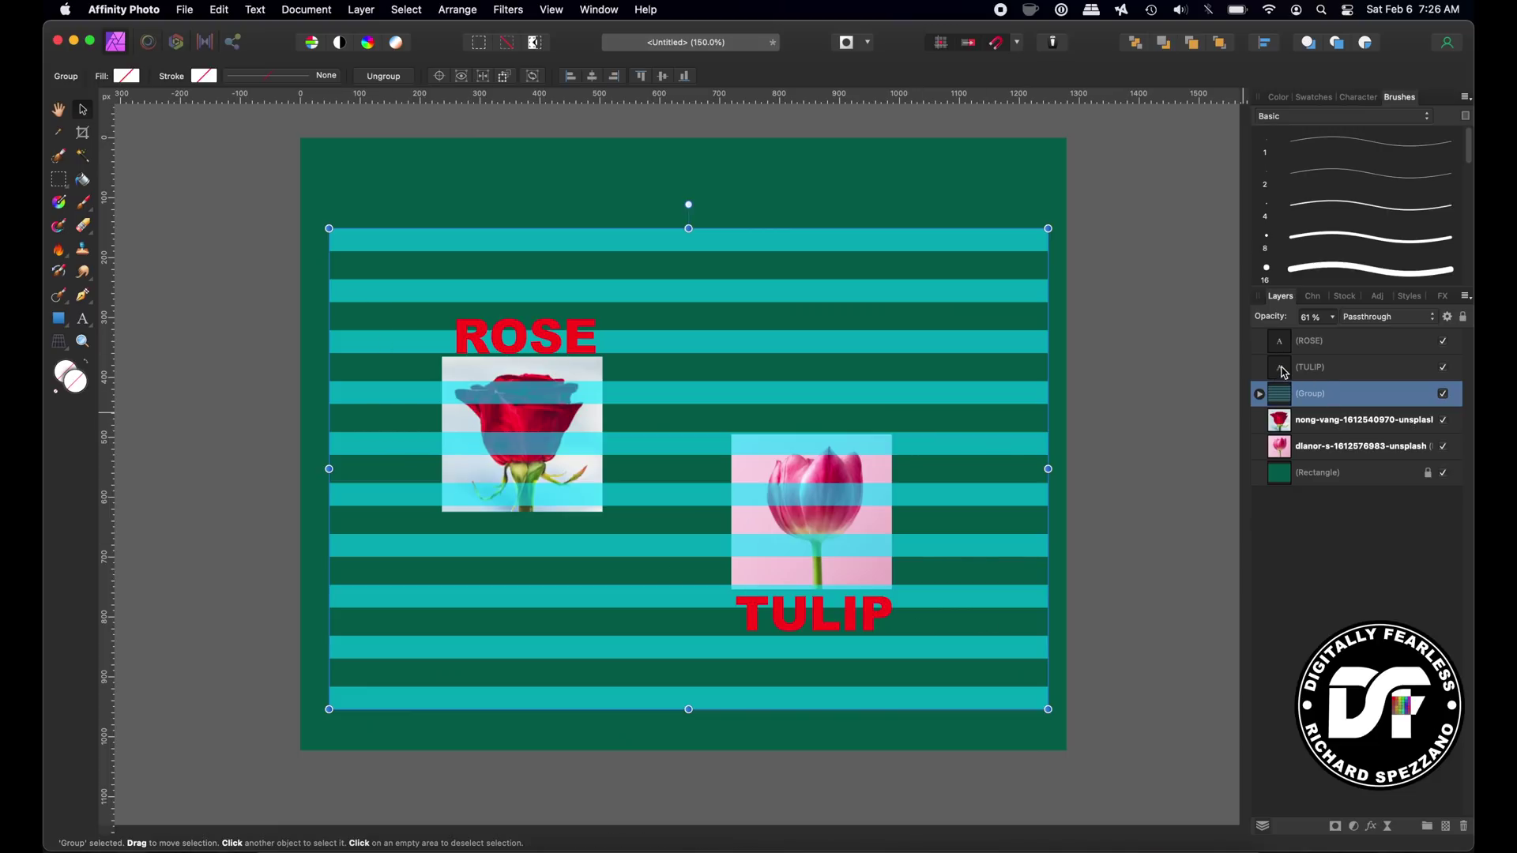
# - Set the stripe group's opacity to 33% and deselect it
pyautogui.press('4')
pyautogui.press('8')
pyautogui.press('3')
pyautogui.press('3')
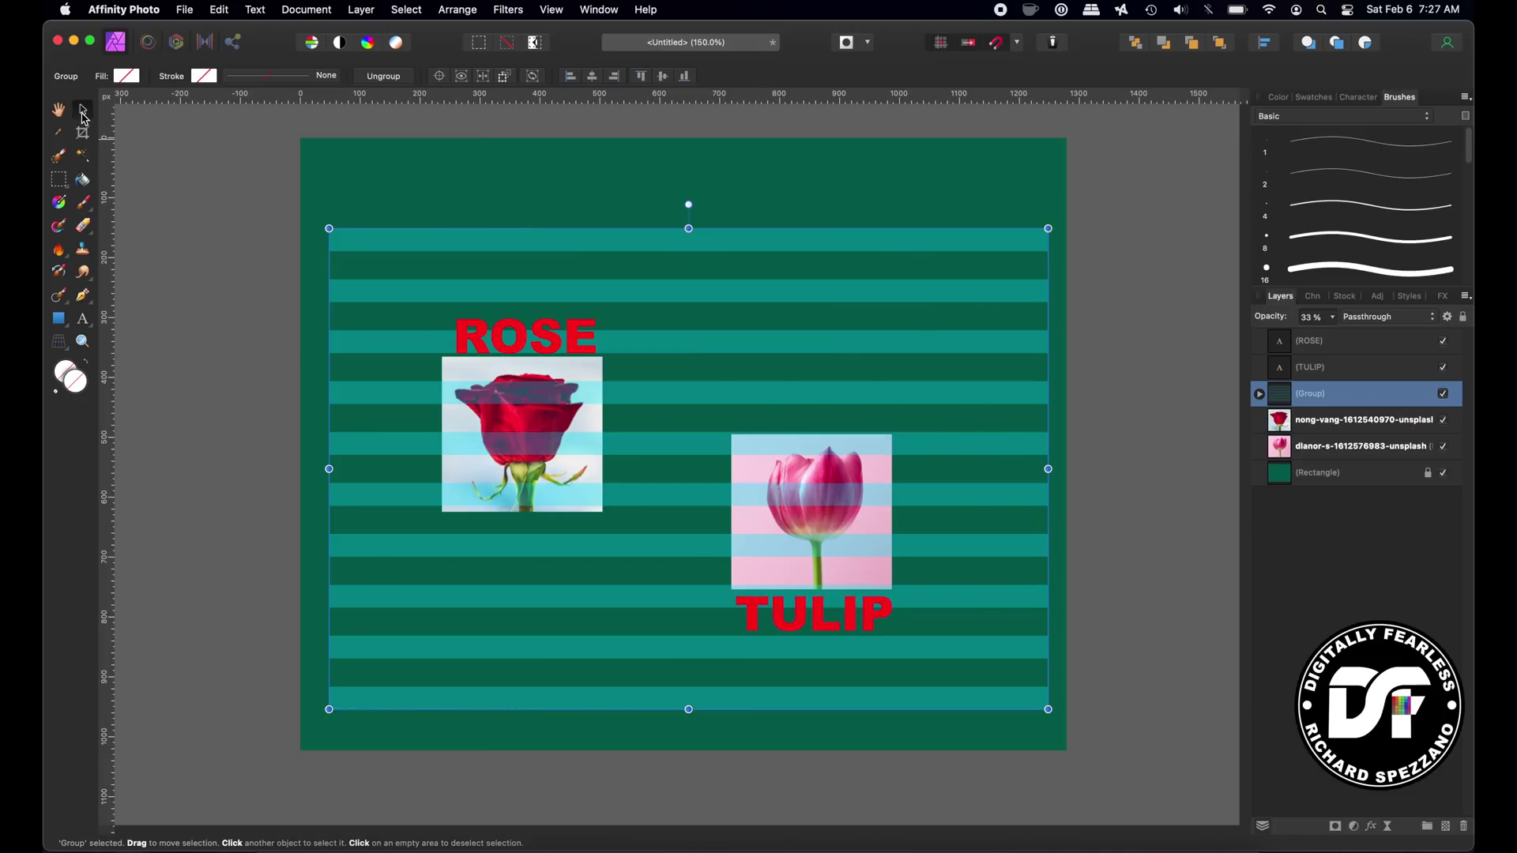
pyautogui.click(150, 150)
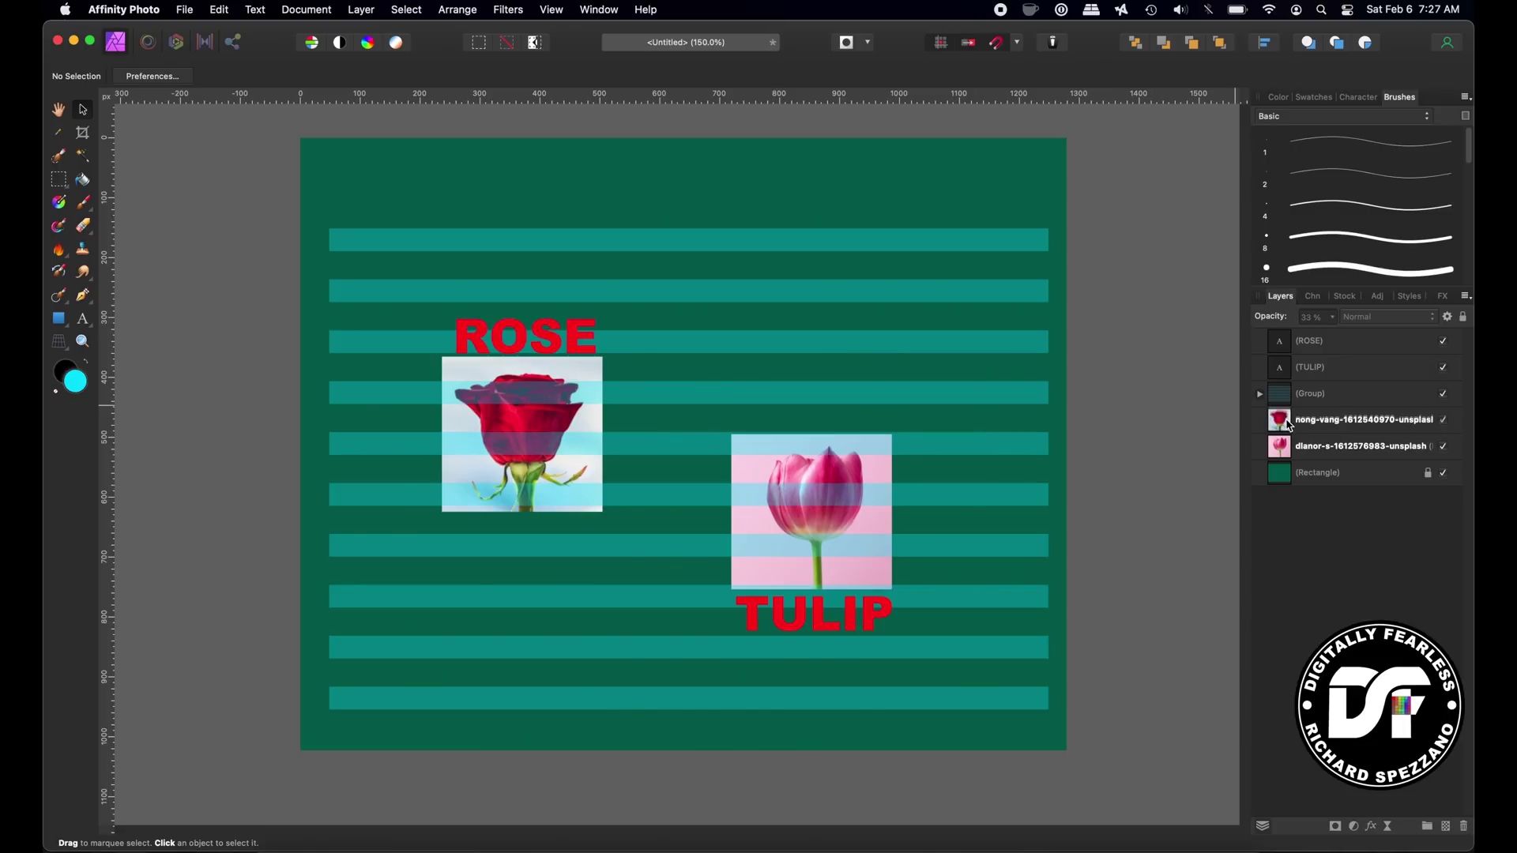
# - Select the rose photo and ROSE label together and drag them lower and slightly left
pyautogui.click(1315, 426)
pyautogui.doubleClick(1315, 426)
pyautogui.keyDown('super'); pyautogui.click(1324, 345); pyautogui.keyUp('super')
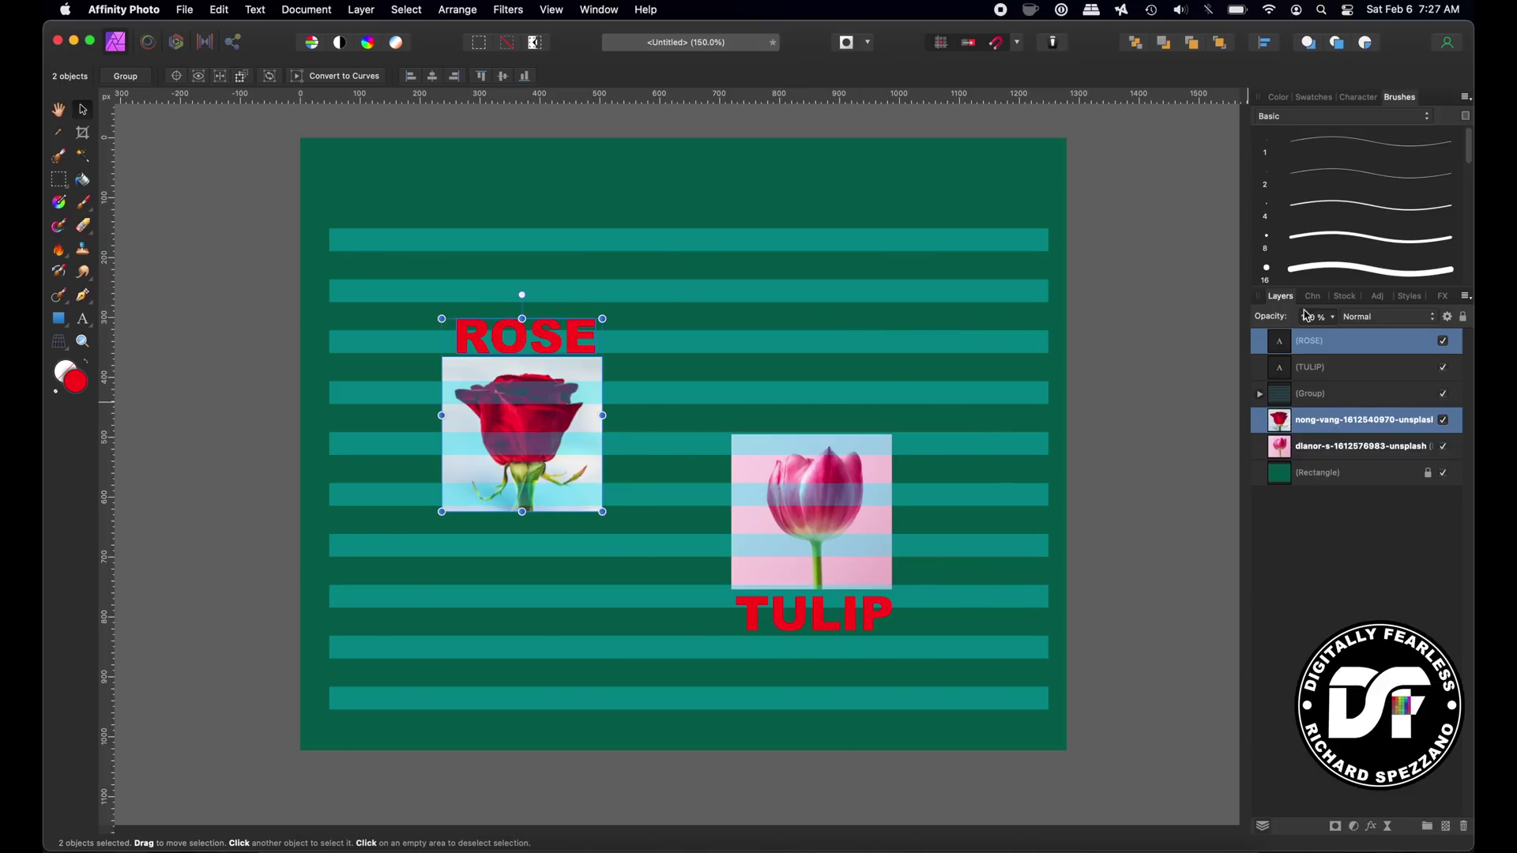
pyautogui.moveTo(572, 345); pyautogui.dragTo(551, 433)
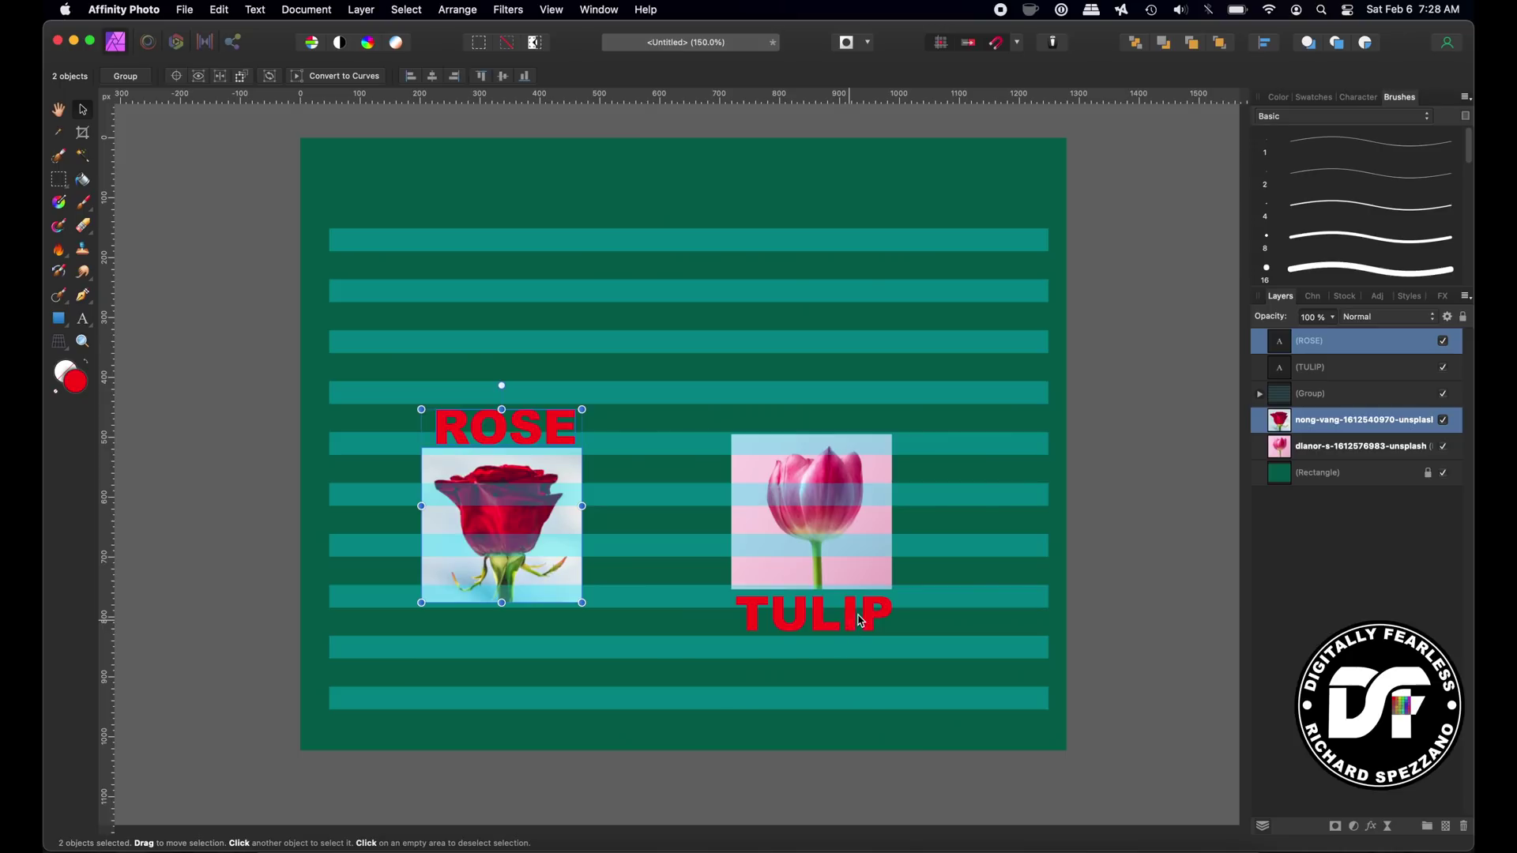
pyautogui.click(886, 629)
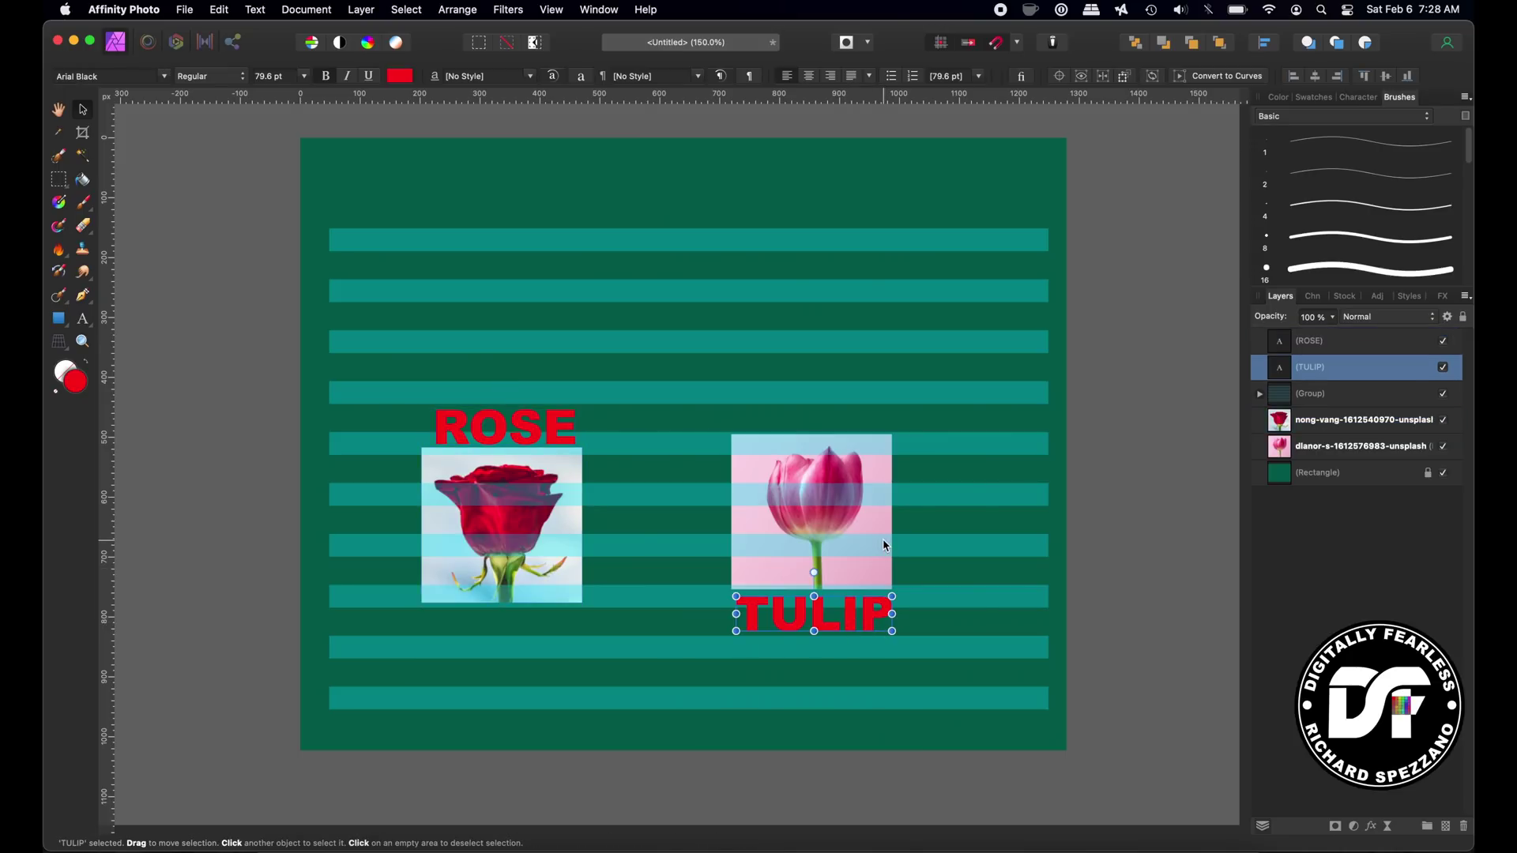
pyautogui.press('alt')
pyautogui.click(874, 572)
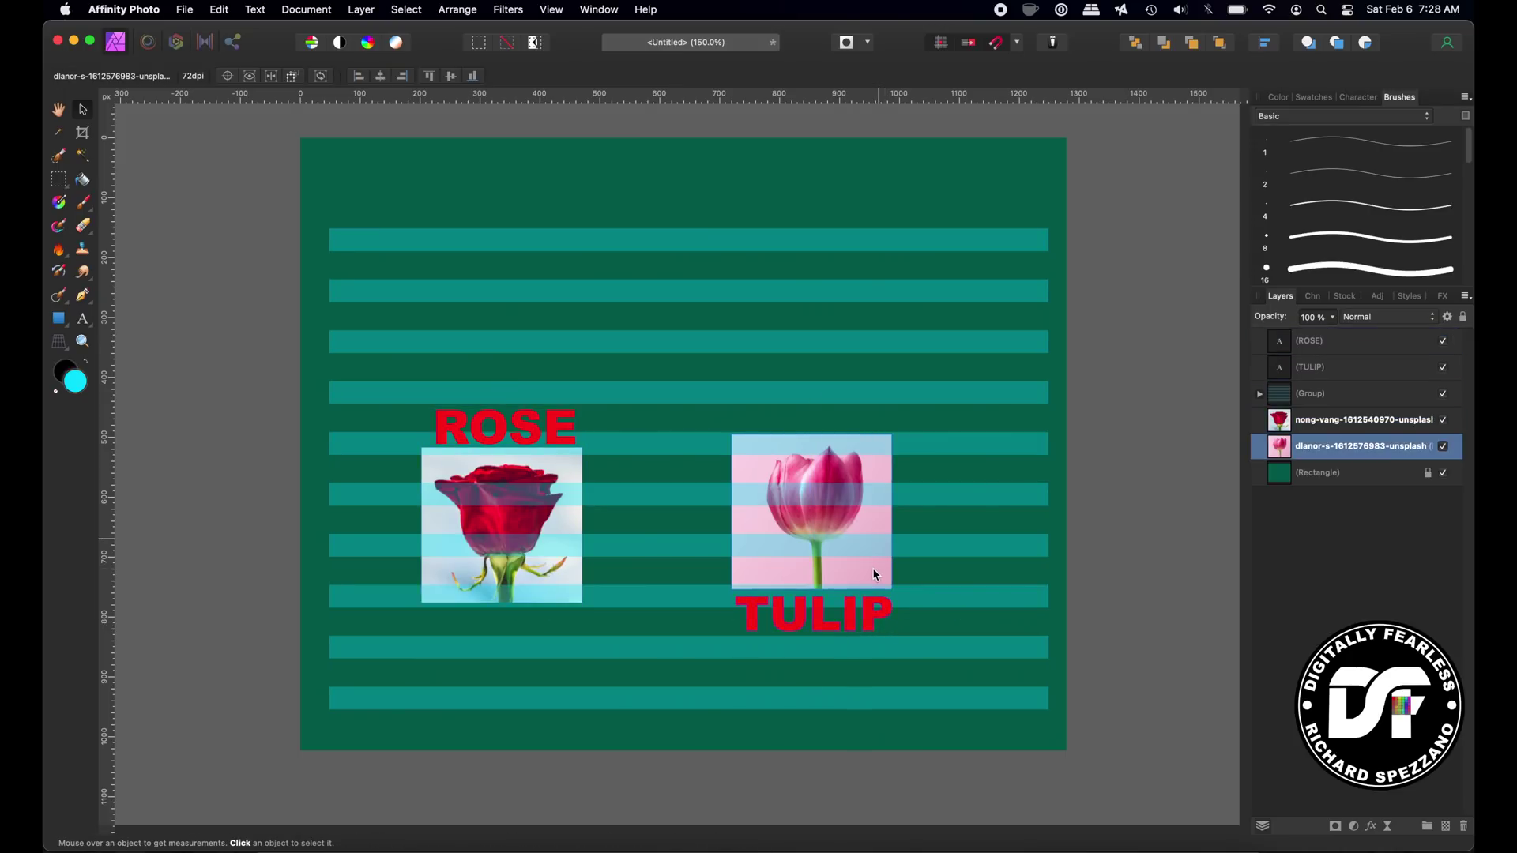
pyautogui.moveTo(873, 572); pyautogui.dragTo(898, 479)
pyautogui.press('super+z')
pyautogui.keyDown('shift'); pyautogui.click(875, 628); pyautogui.keyUp('shift')
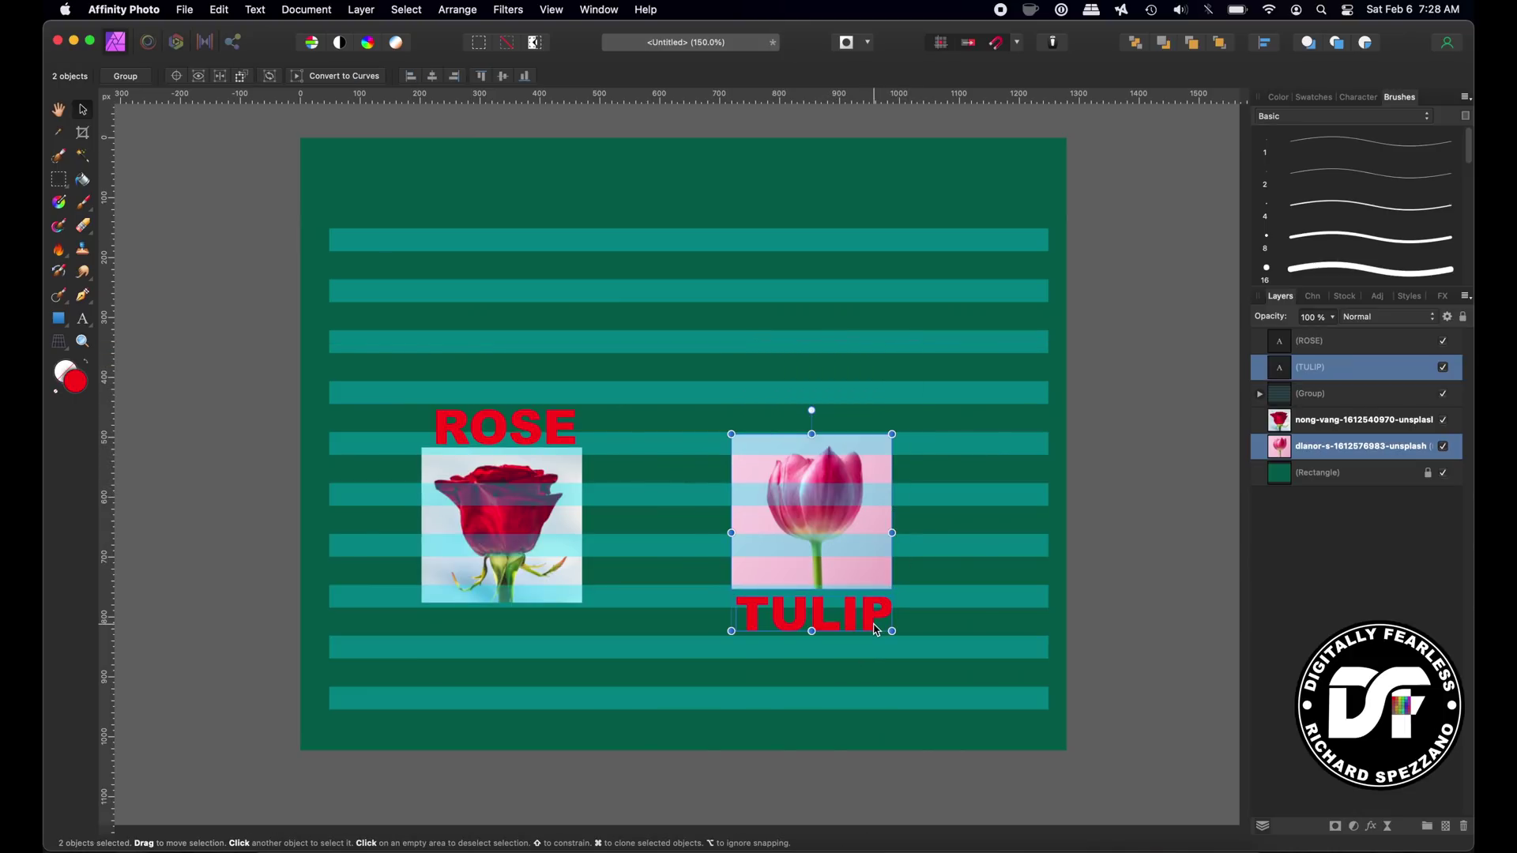
pyautogui.moveTo(859, 569); pyautogui.dragTo(894, 356)
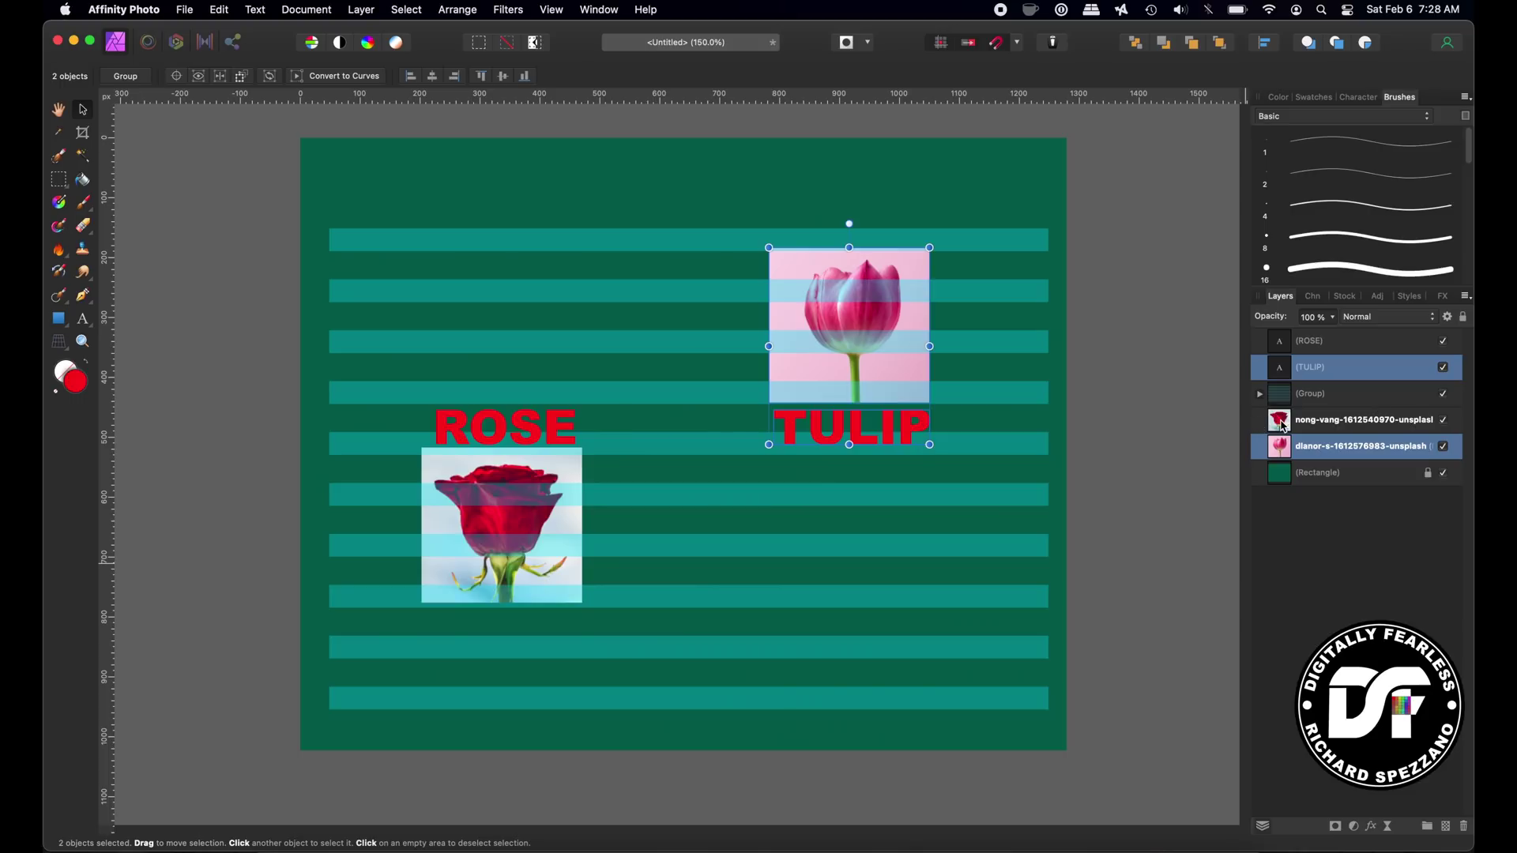
pyautogui.press('super+g')
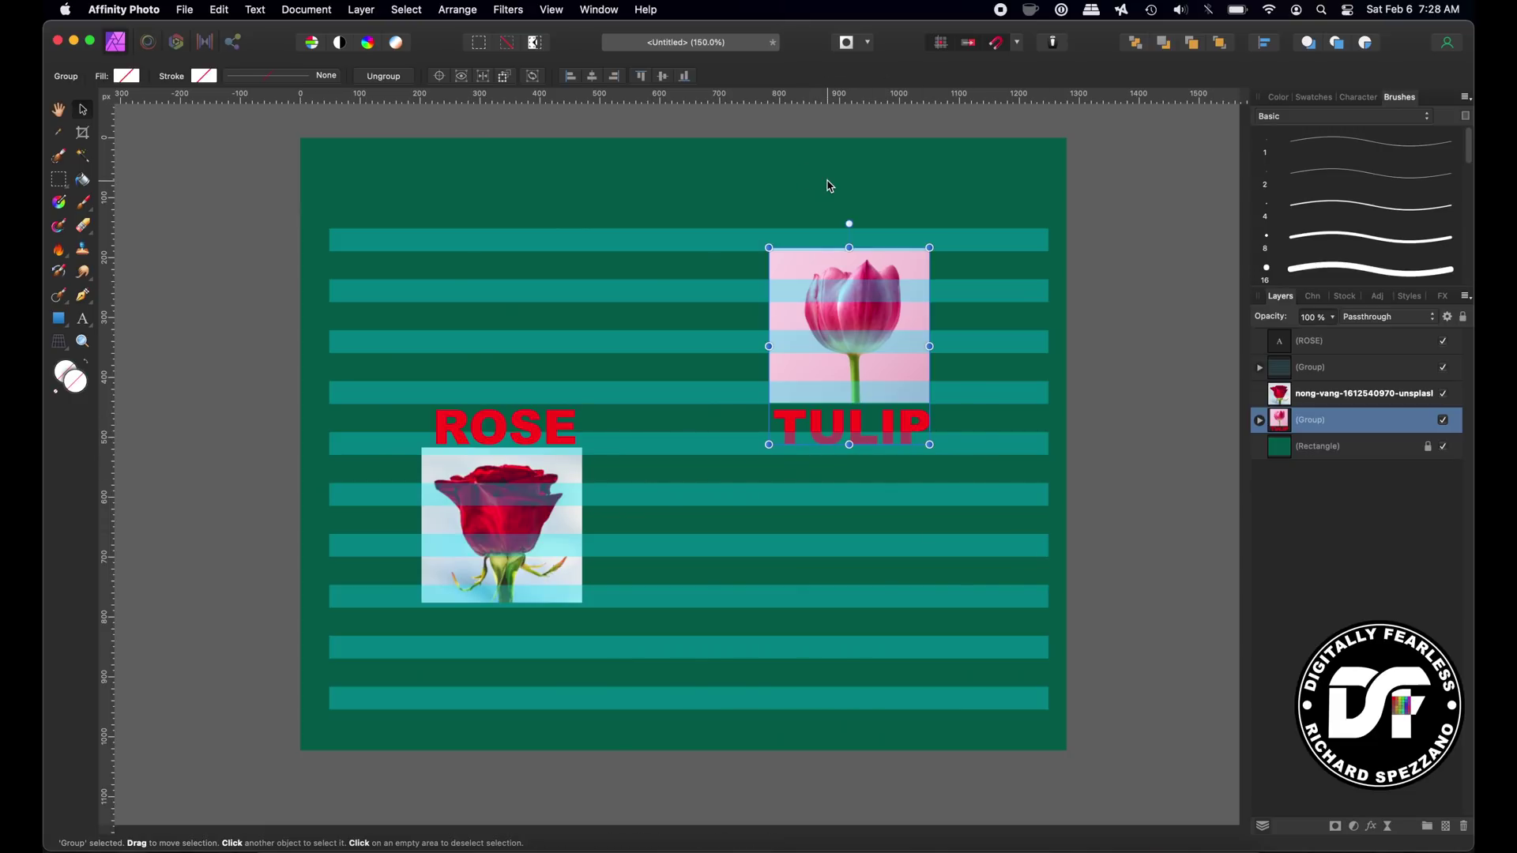
pyautogui.press('super+c')
pyautogui.press('super+shift+g')
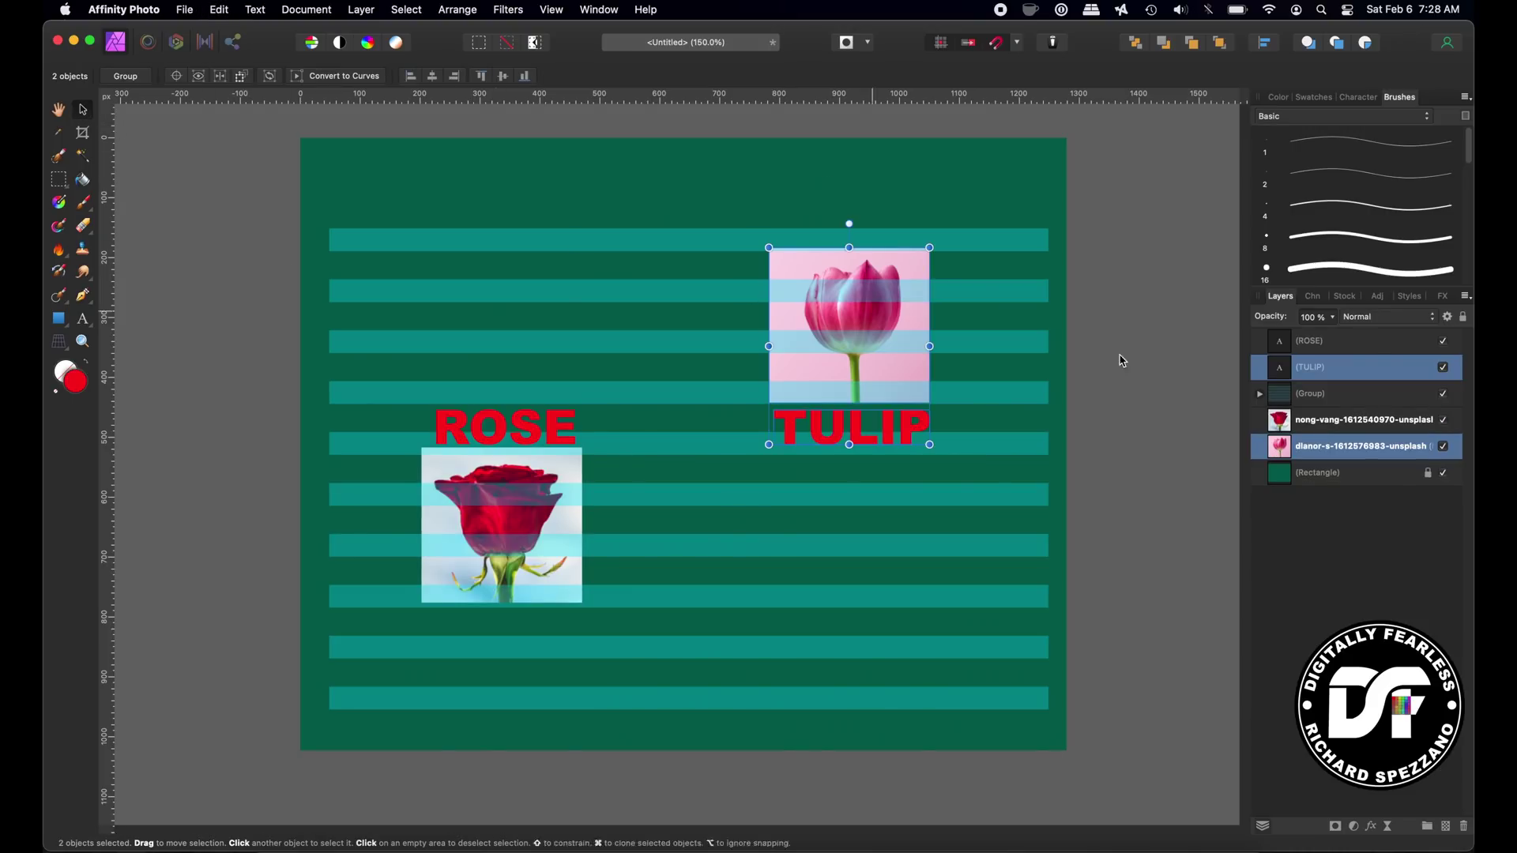
pyautogui.click(1133, 402)
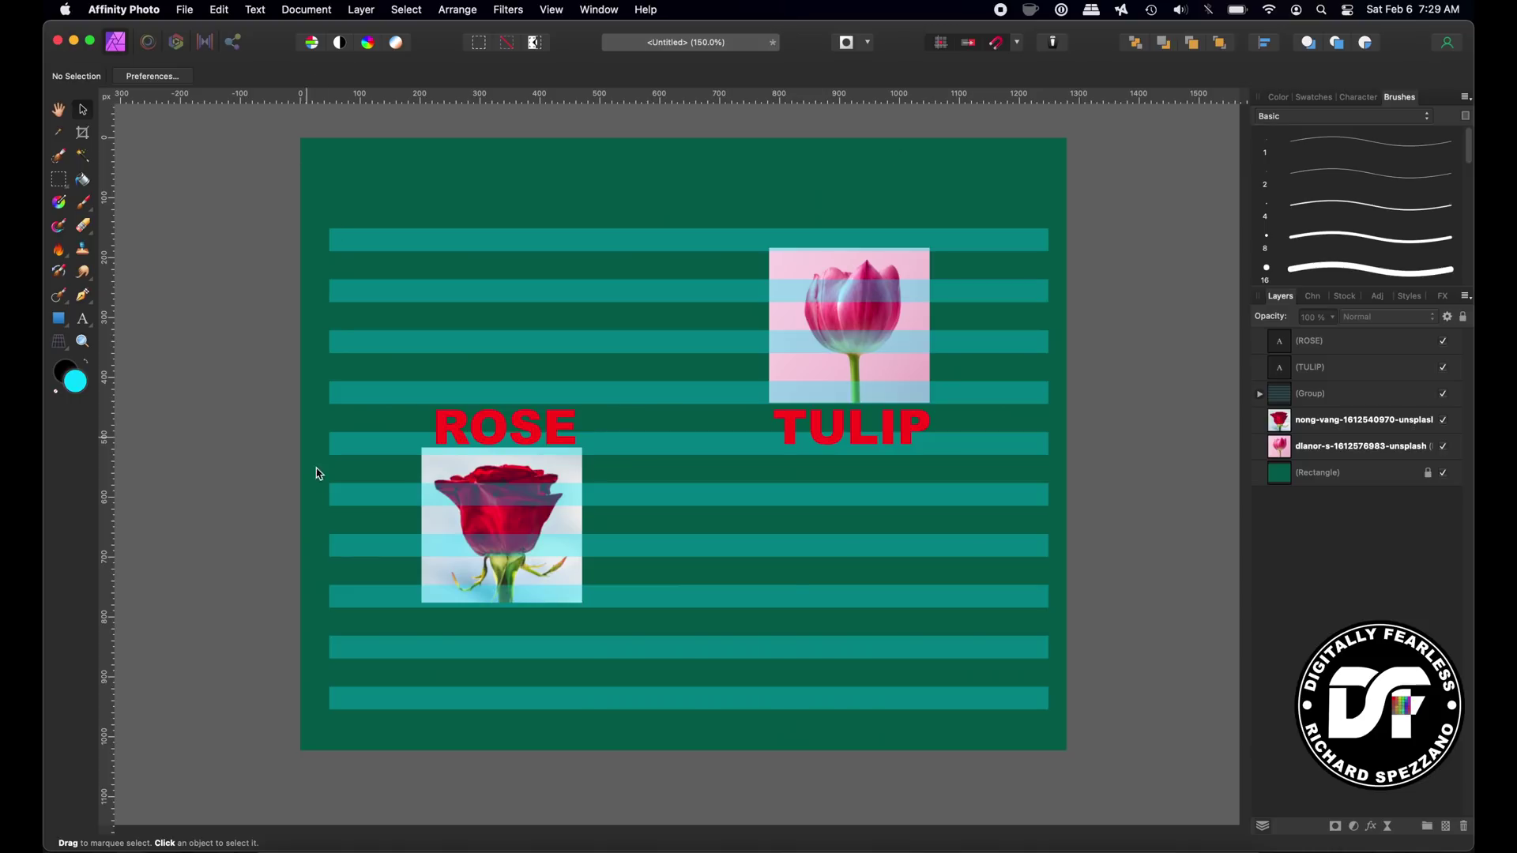
# - Create a new 1280×1024 px document
pyautogui.click(185, 11)
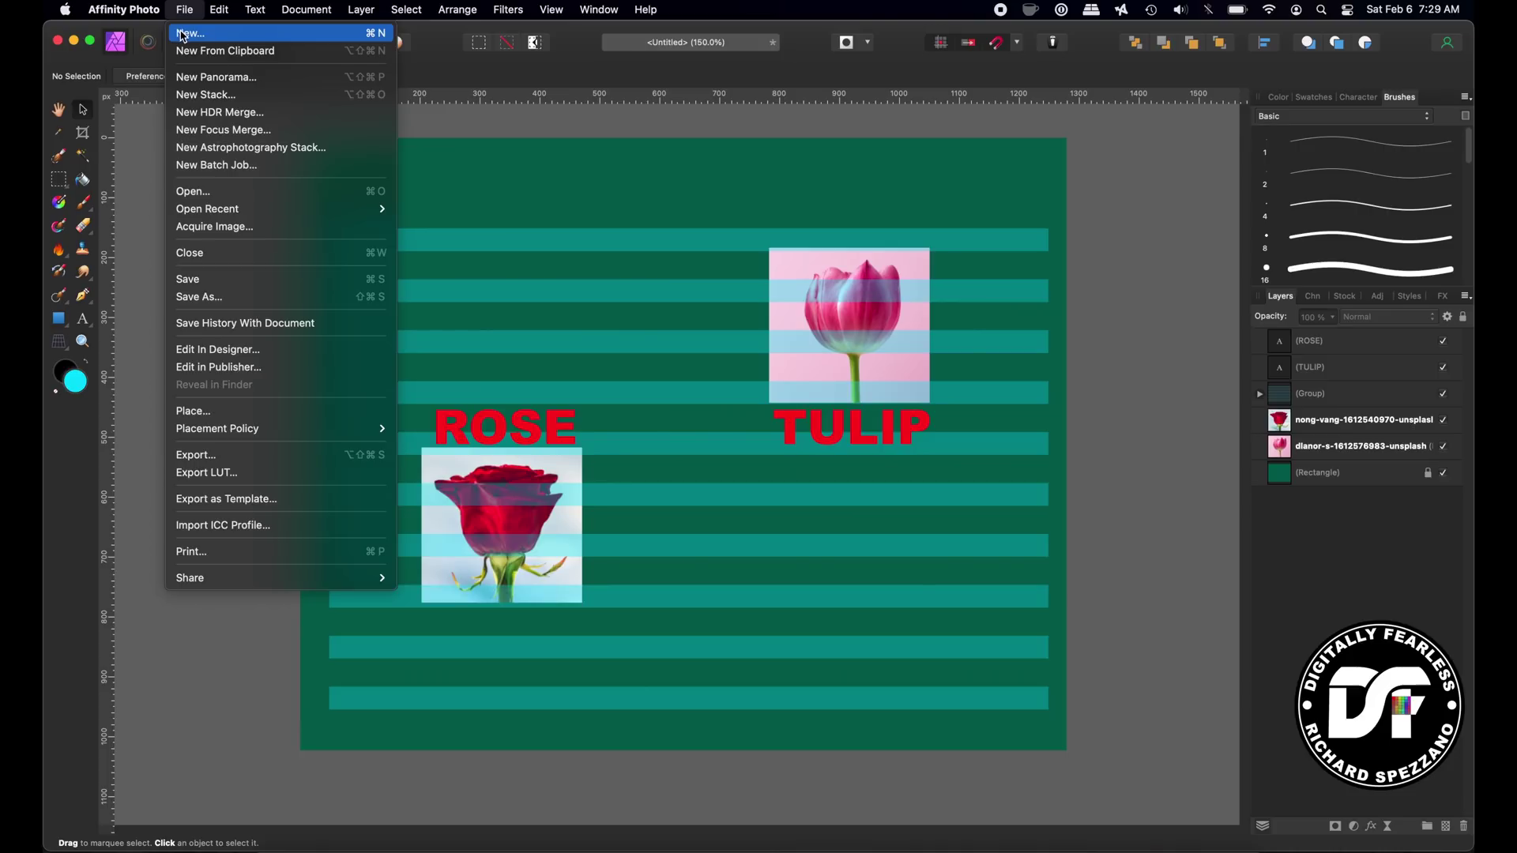
pyautogui.click(185, 34)
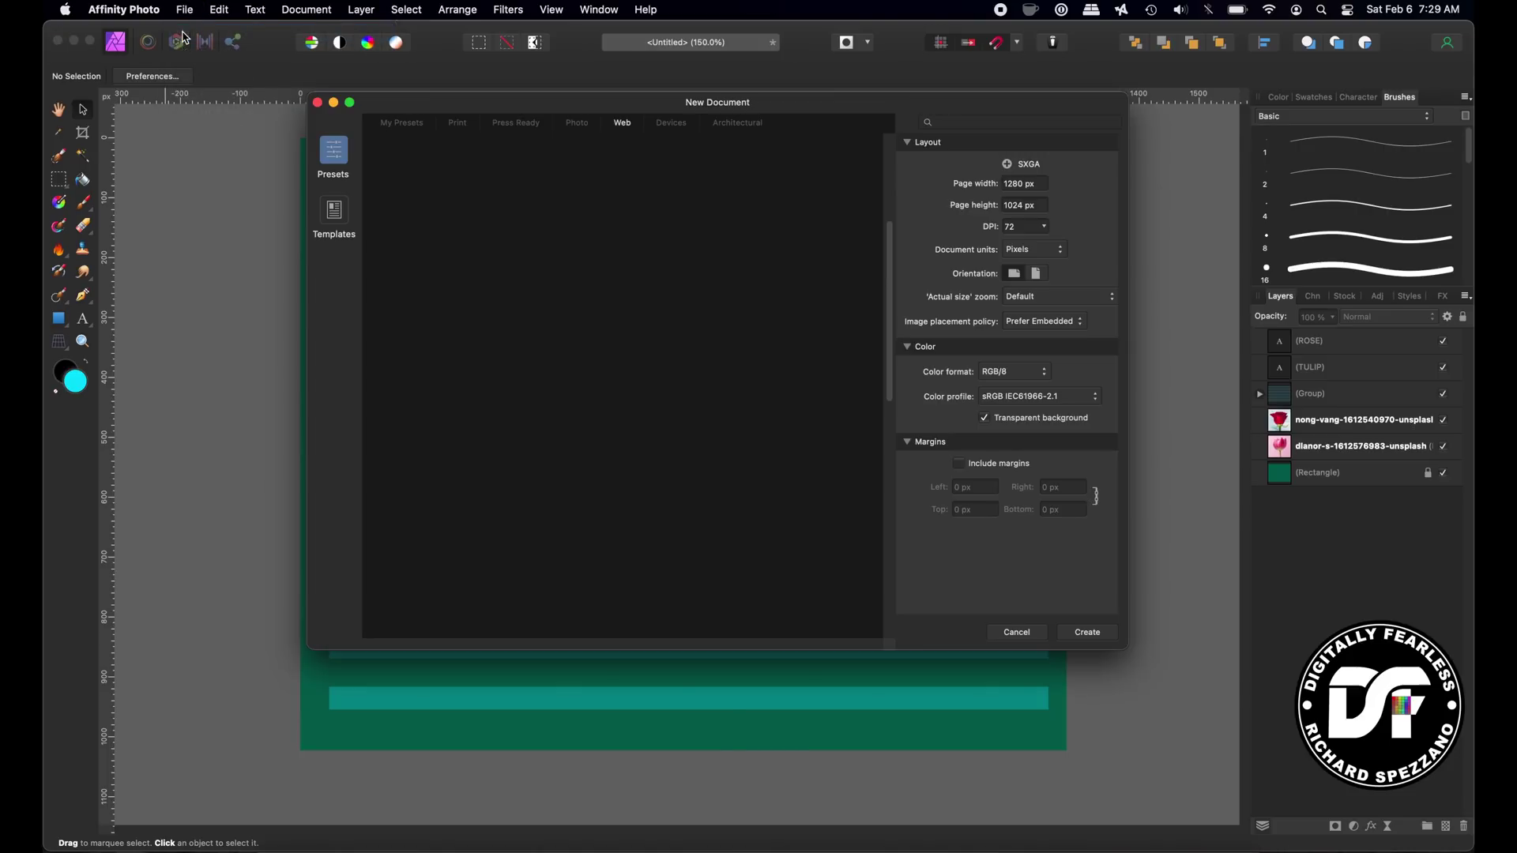
pyautogui.click(1085, 634)
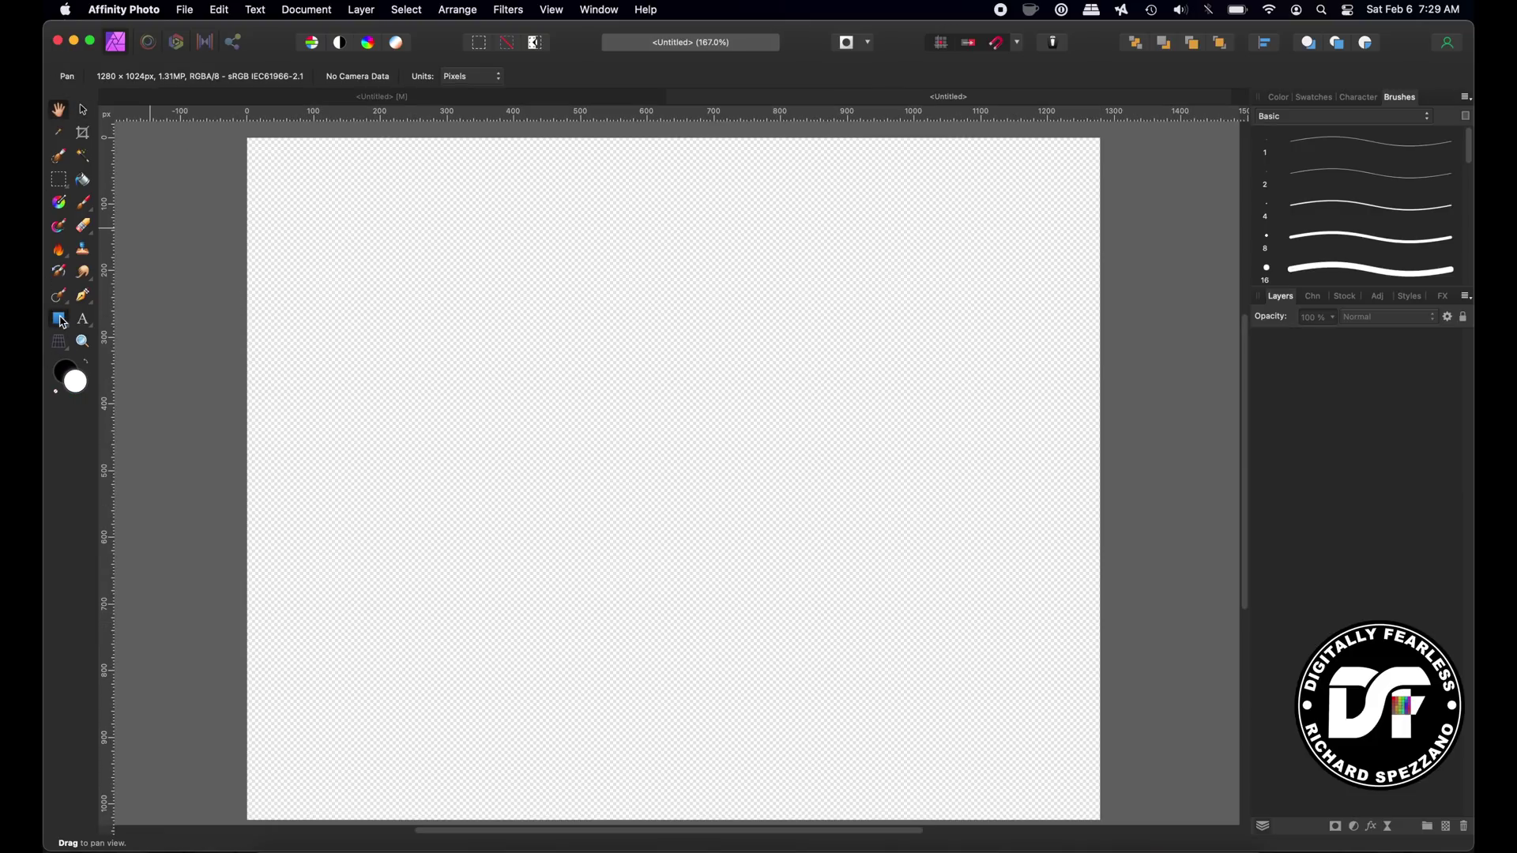
# - Draw a large donut ring in the page centre filled with mustard gold
pyautogui.click(60, 320)
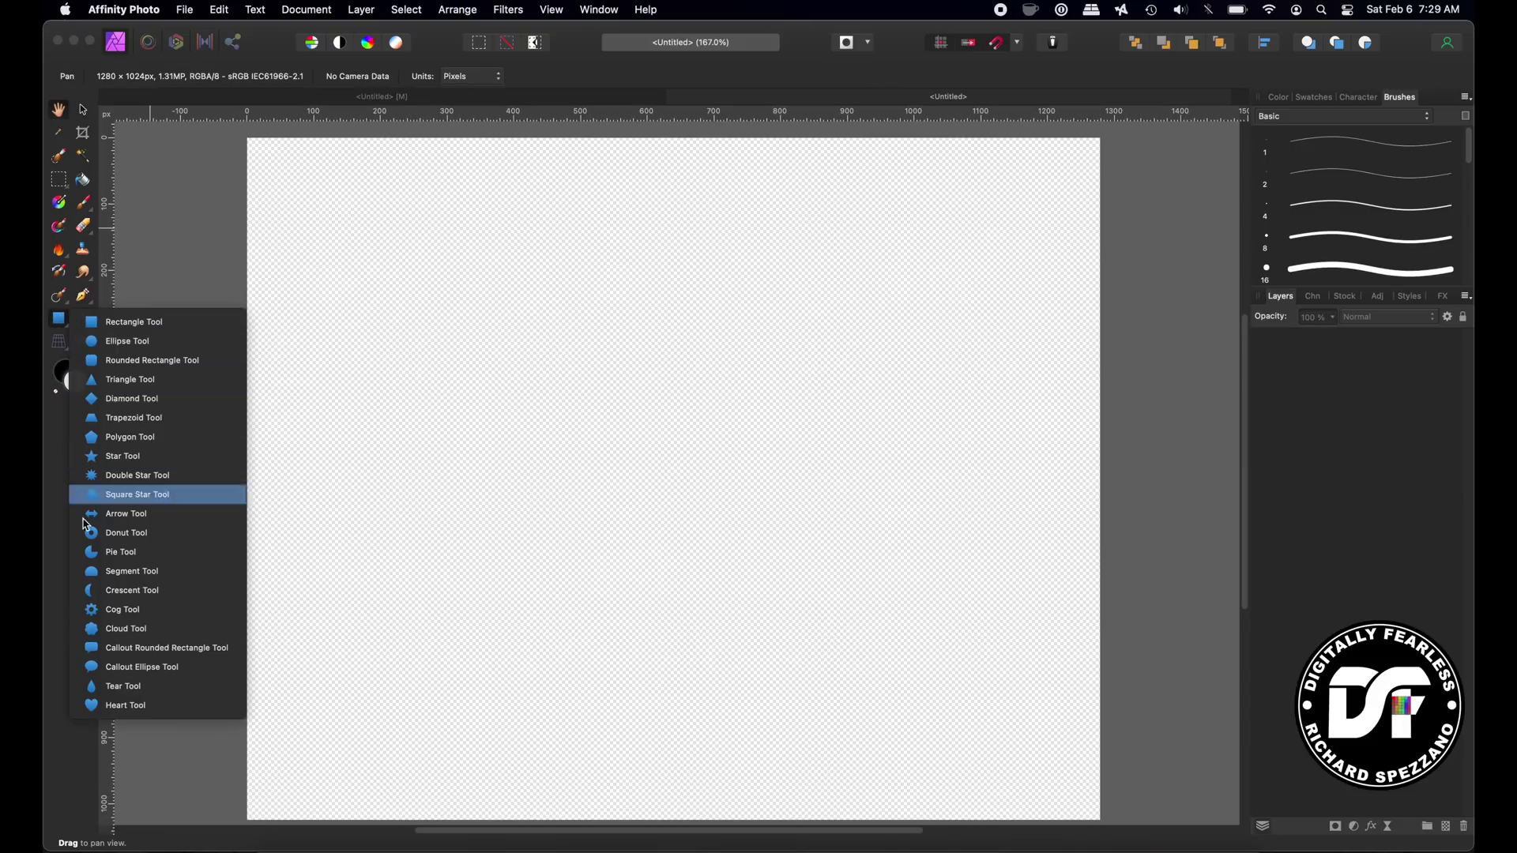
pyautogui.click(95, 537)
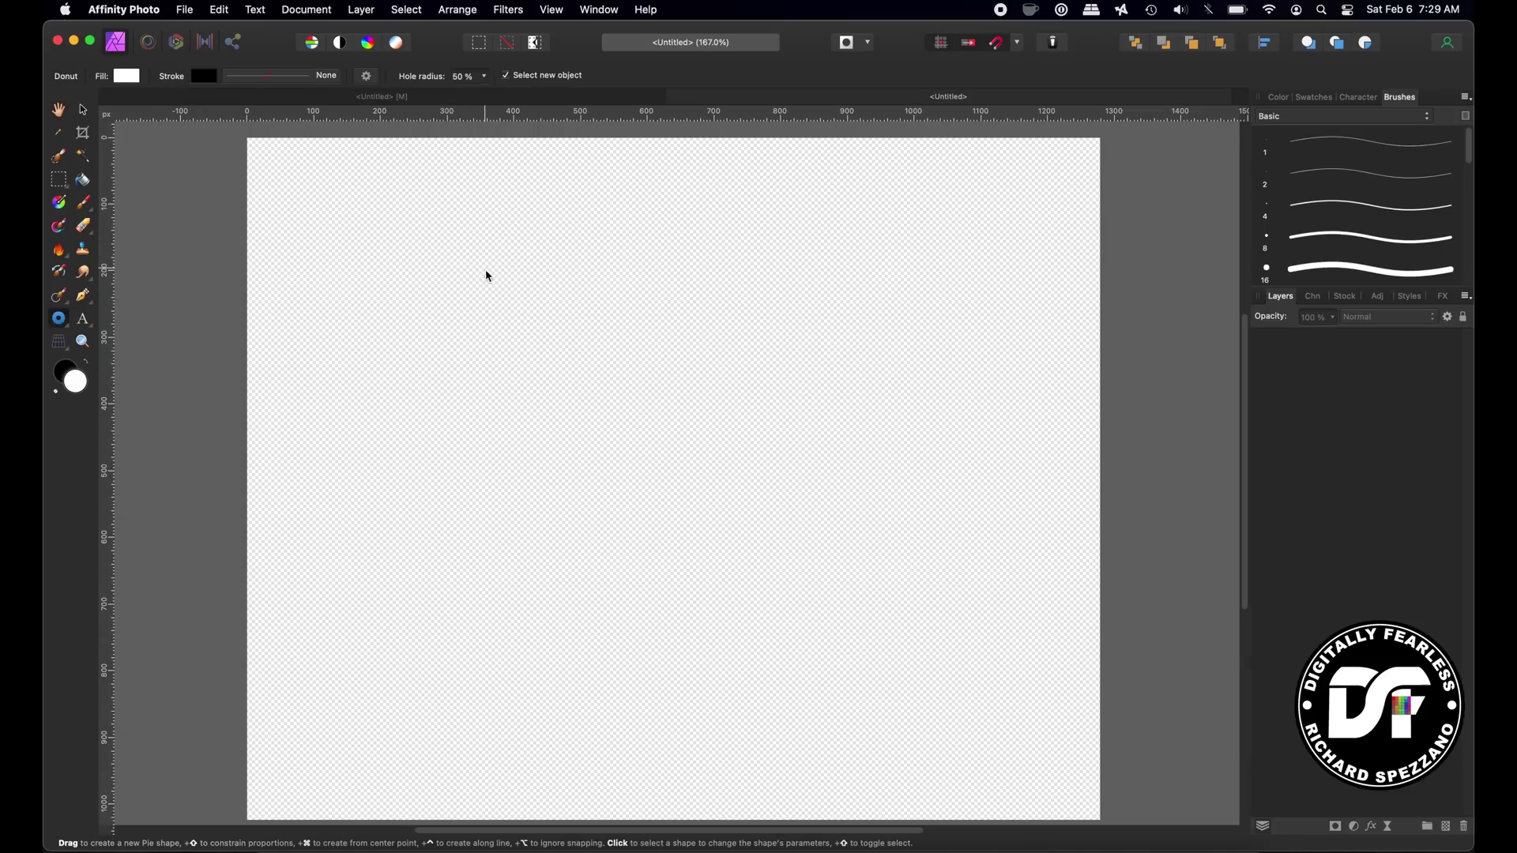
pyautogui.moveTo(467, 248); pyautogui.dragTo(824, 713)
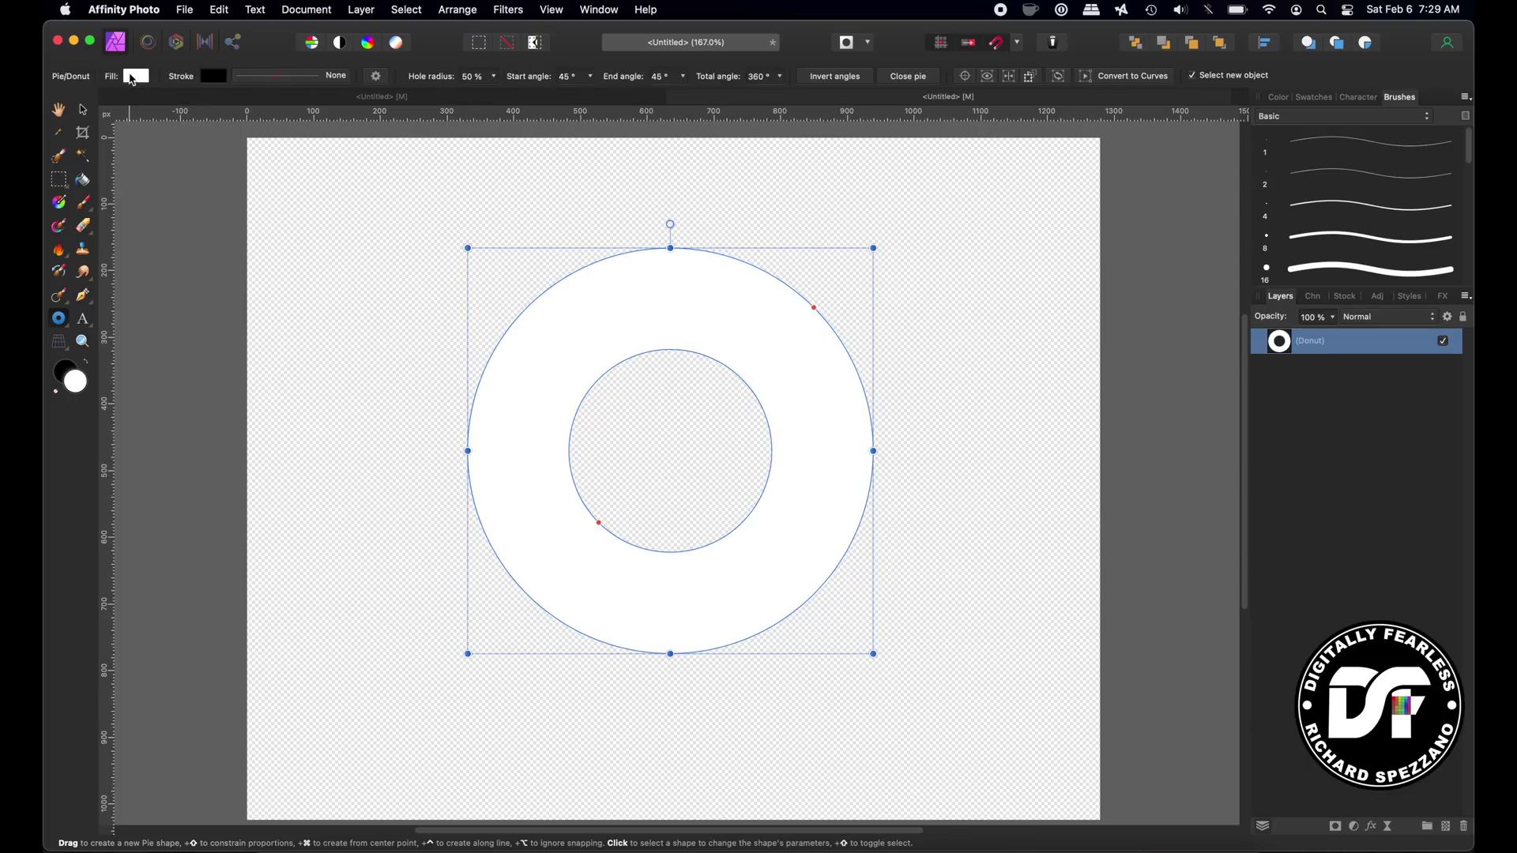
pyautogui.click(135, 76)
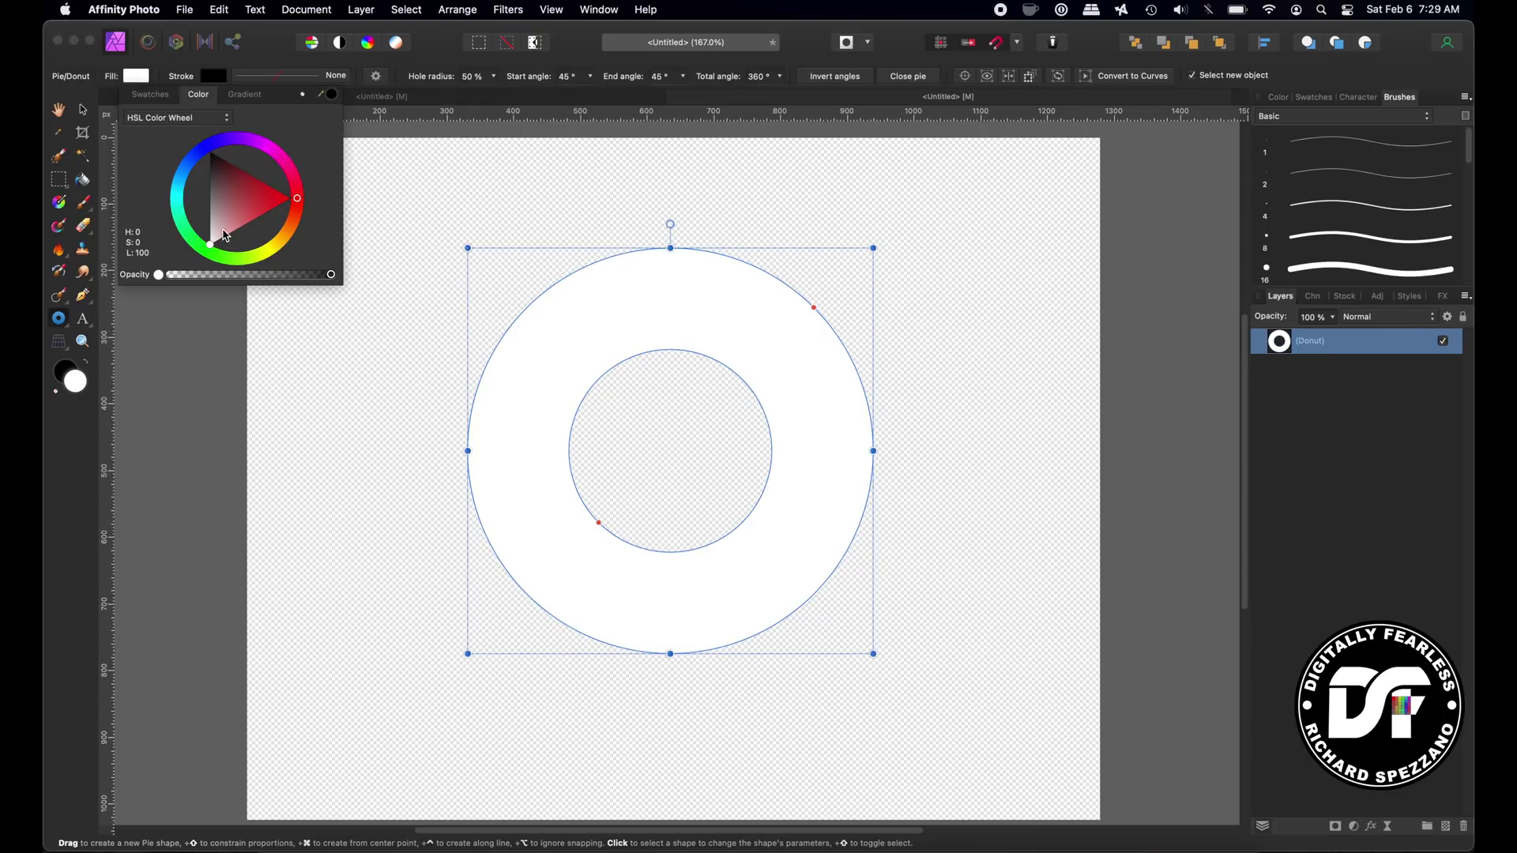
pyautogui.click(279, 240)
pyautogui.moveTo(247, 232)
pyautogui.mouseDown()
pyautogui.moveTo(225, 221)
pyautogui.moveTo(270, 233)
pyautogui.moveTo(252, 210)
pyautogui.mouseUp()
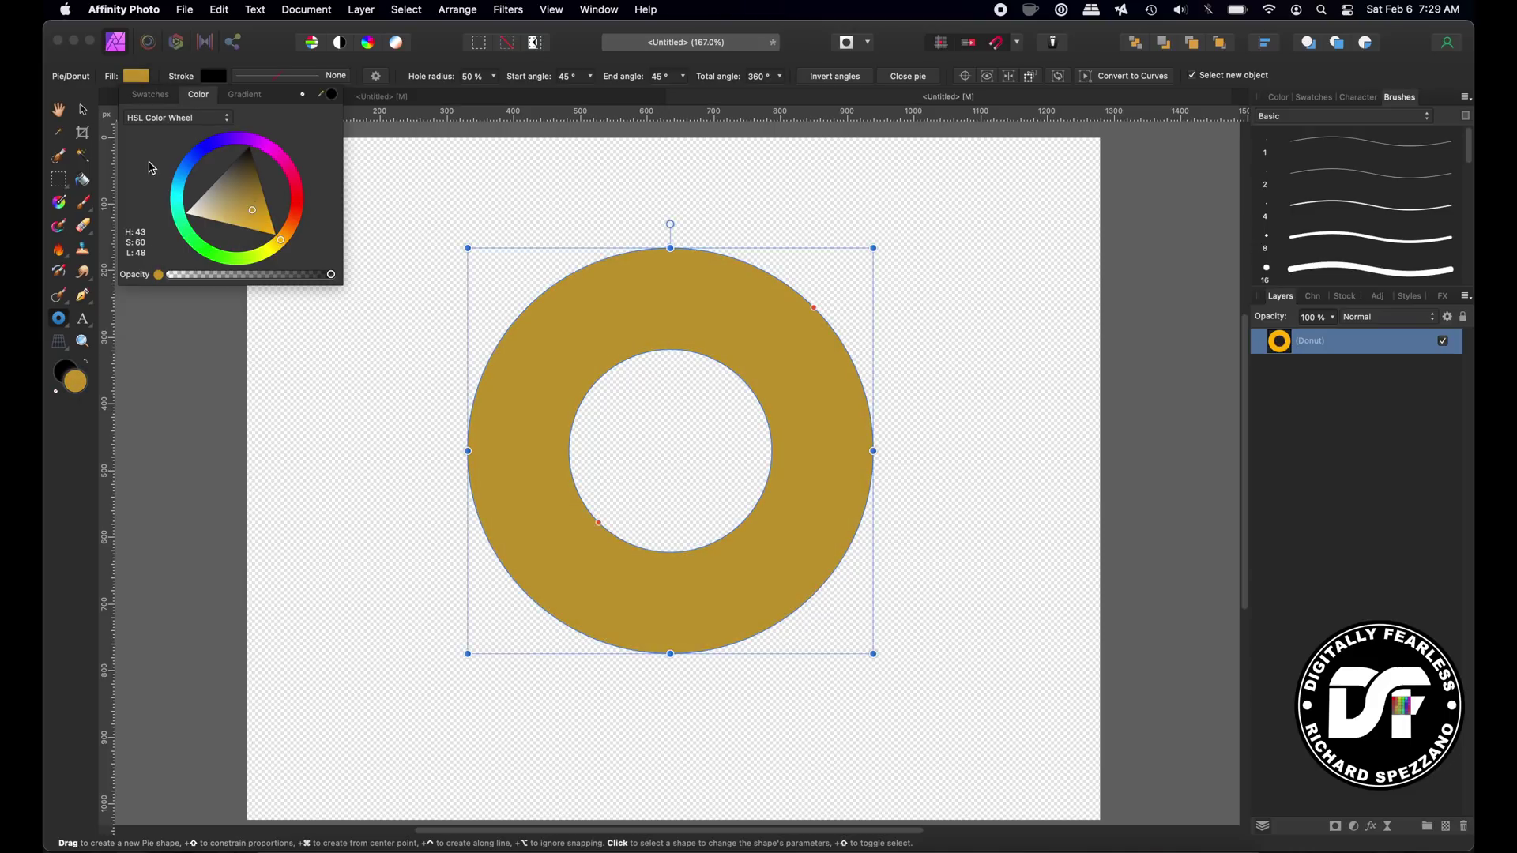
pyautogui.click(82, 114)
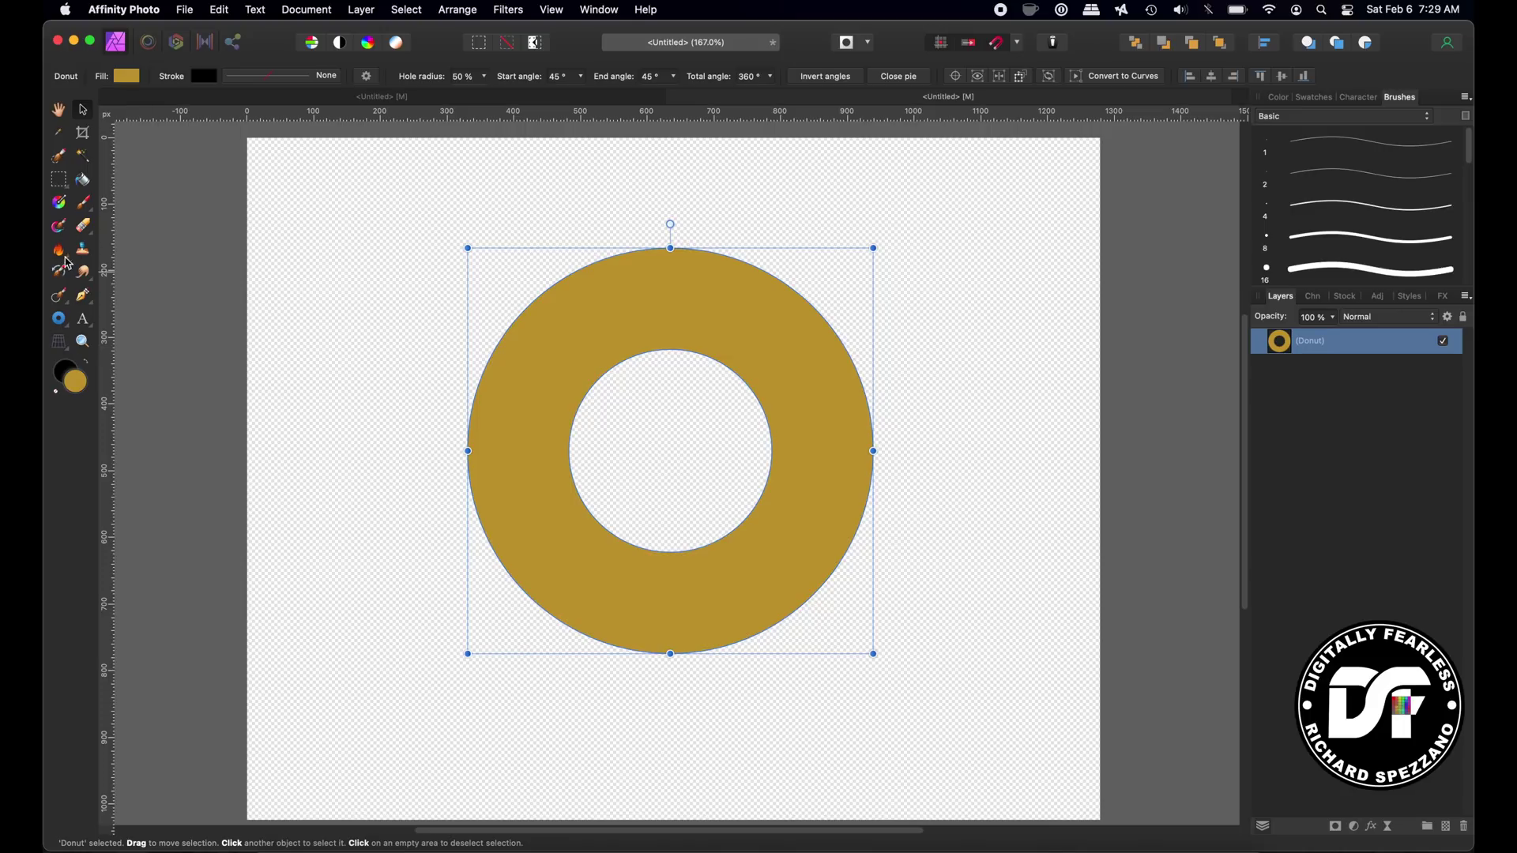
# - Burn darker brown patches into the donut's upper-left and right sides
pyautogui.click(57, 252)
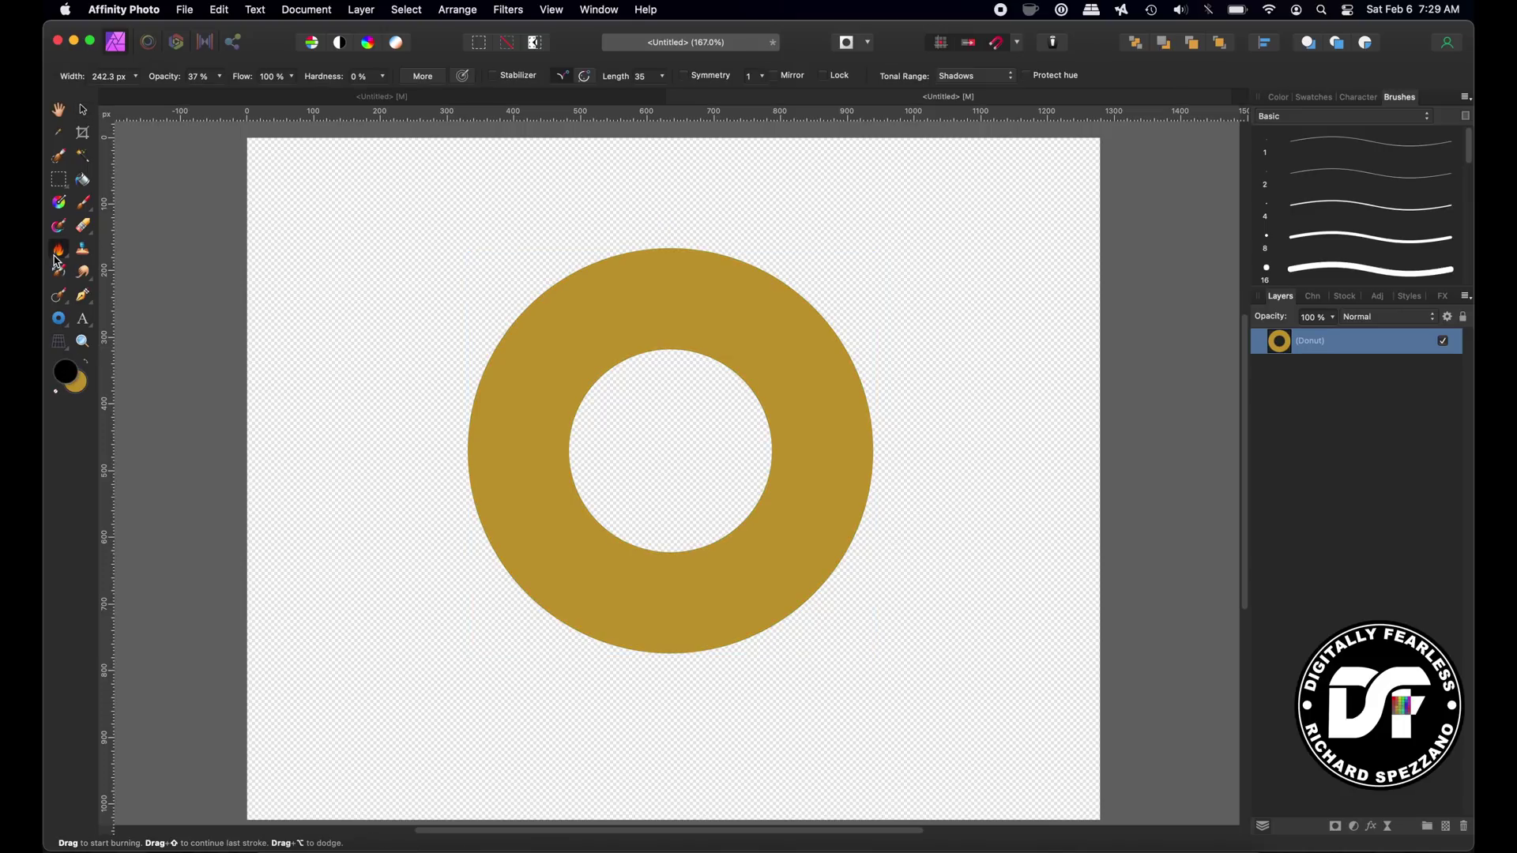
pyautogui.moveTo(626, 315); pyautogui.dragTo(577, 412)
pyautogui.moveTo(730, 336)
pyautogui.mouseDown()
pyautogui.moveTo(776, 410)
pyautogui.moveTo(839, 421)
pyautogui.moveTo(872, 492)
pyautogui.moveTo(789, 590)
pyautogui.moveTo(738, 622)
pyautogui.moveTo(575, 610)
pyautogui.moveTo(523, 531)
pyautogui.moveTo(618, 297)
pyautogui.moveTo(731, 294)
pyautogui.moveTo(794, 342)
pyautogui.moveTo(840, 430)
pyautogui.mouseUp()
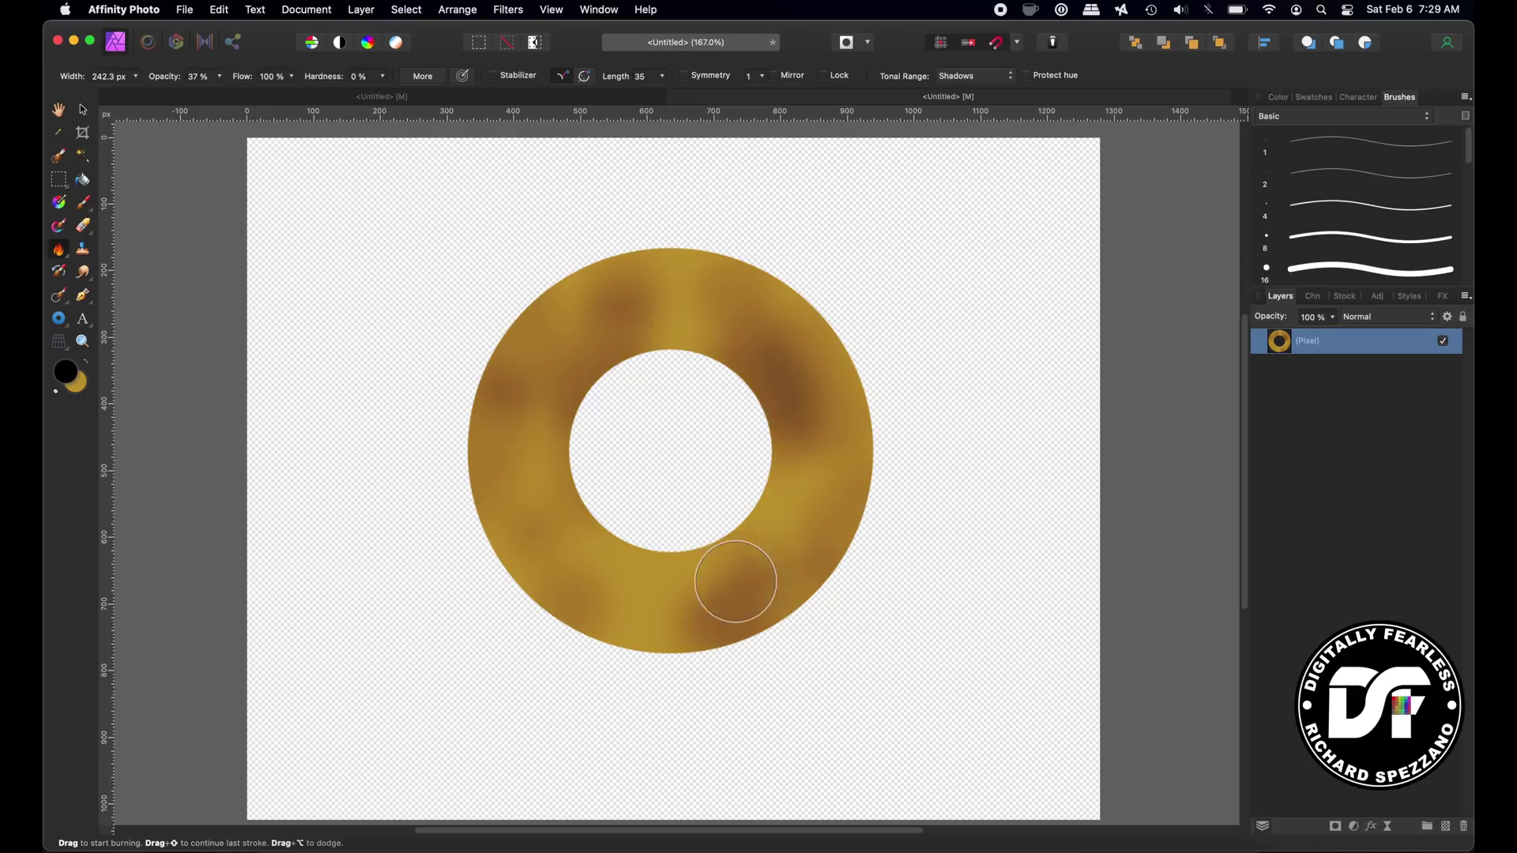
# - Add a new pixel layer and pick a magenta paint brush colour
pyautogui.click(82, 109)
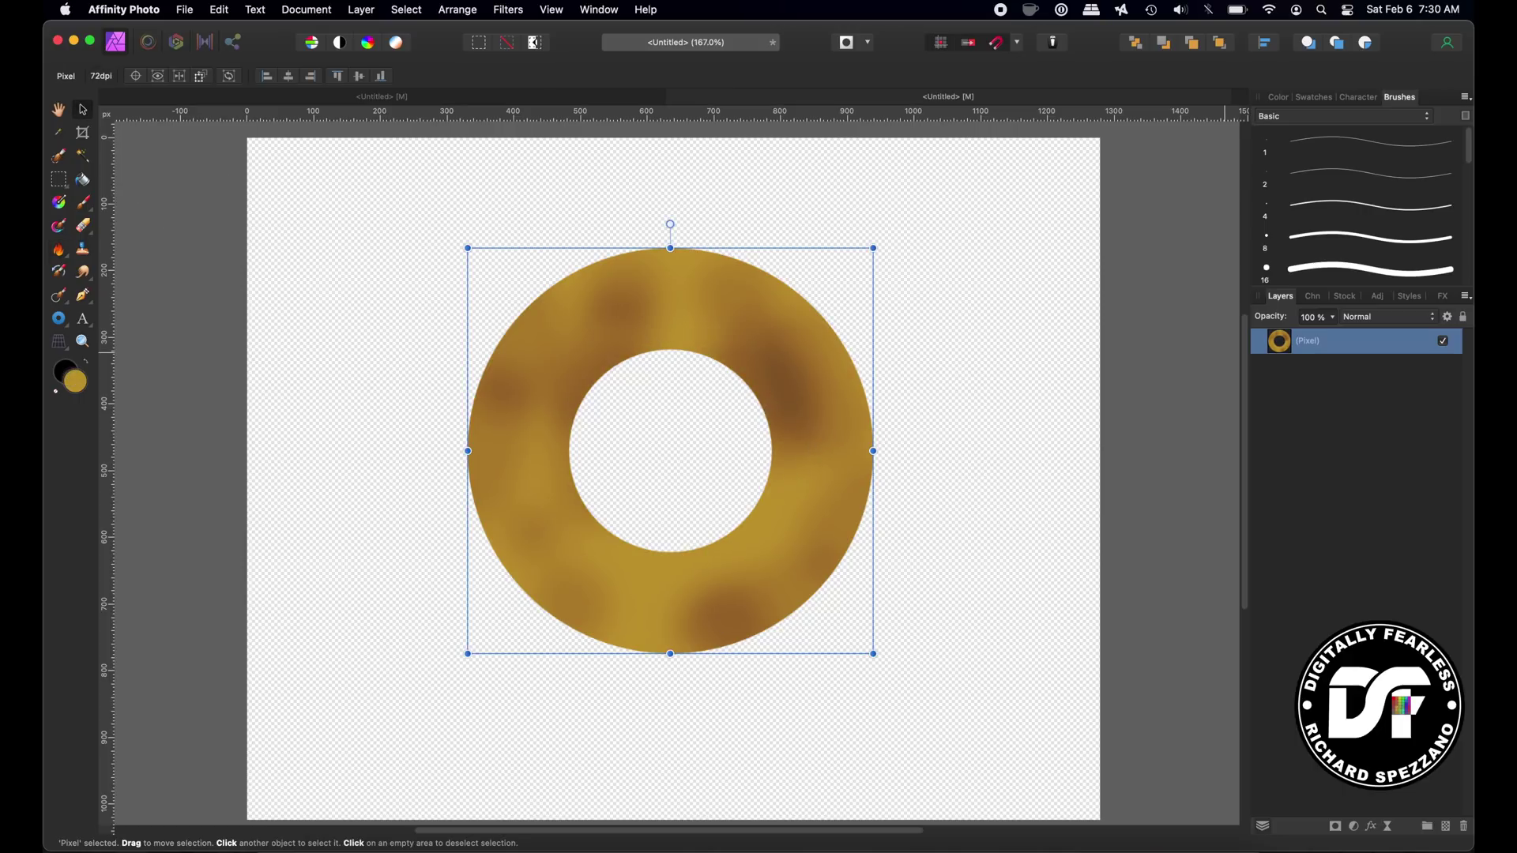
pyautogui.click(1447, 827)
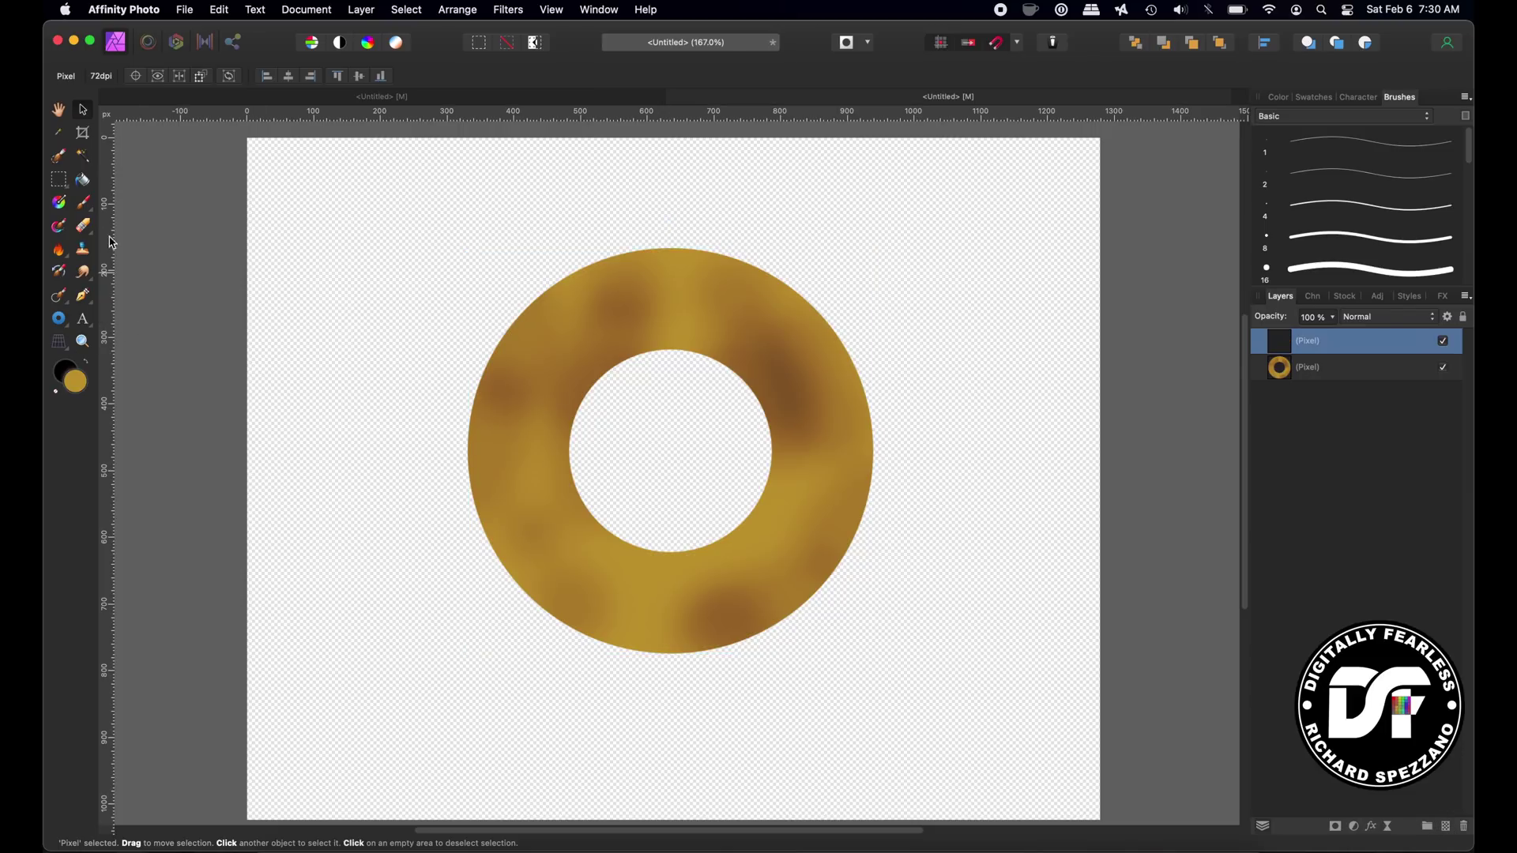
pyautogui.click(84, 205)
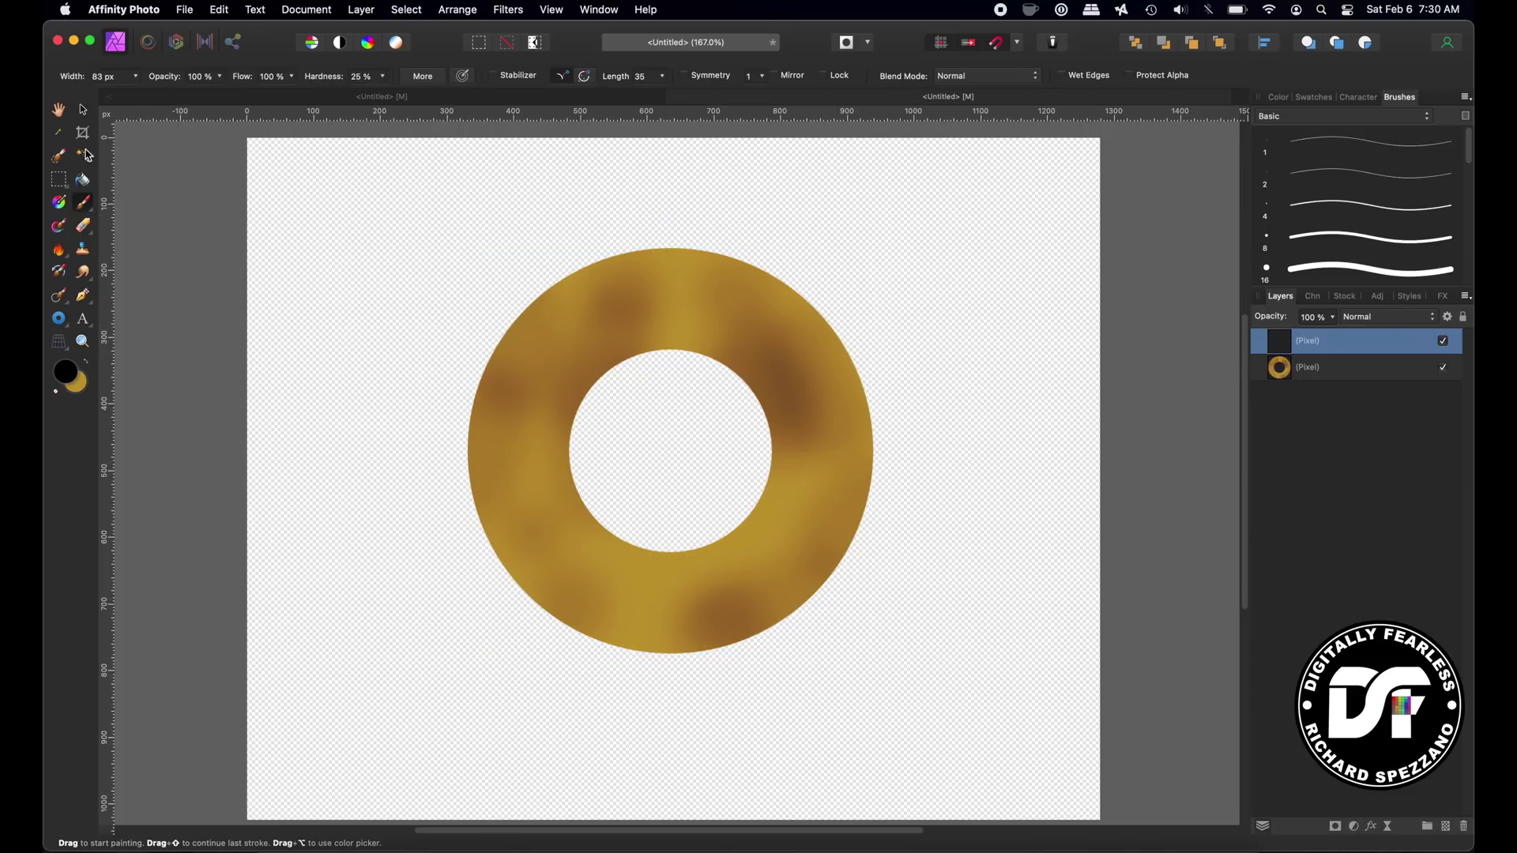
pyautogui.doubleClick(67, 383)
pyautogui.click(1043, 568)
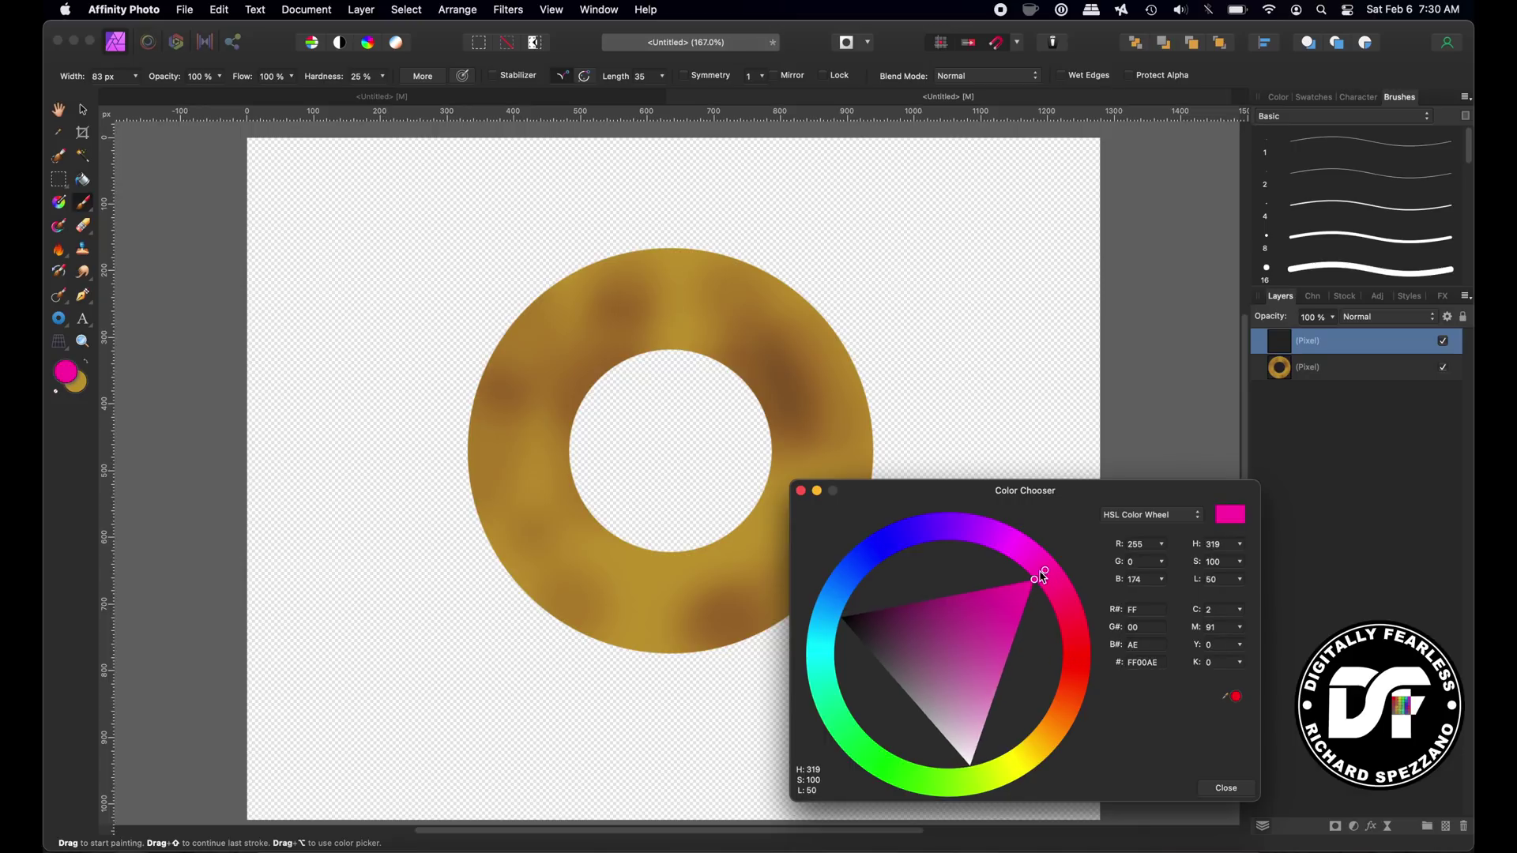
# - Paint thick magenta glaze over the ring's top with a 192 px brush
pyautogui.moveTo(801, 370)
pyautogui.mouseDown()
pyautogui.moveTo(752, 375)
pyautogui.moveTo(776, 342)
pyautogui.moveTo(747, 319)
pyautogui.moveTo(705, 349)
pyautogui.moveTo(663, 309)
pyautogui.moveTo(647, 319)
pyautogui.moveTo(721, 312)
pyautogui.moveTo(687, 287)
pyautogui.moveTo(653, 292)
pyautogui.moveTo(566, 367)
pyautogui.moveTo(563, 395)
pyautogui.moveTo(534, 356)
pyautogui.moveTo(630, 310)
pyautogui.moveTo(753, 322)
pyautogui.moveTo(822, 374)
pyautogui.moveTo(810, 325)
pyautogui.moveTo(721, 289)
pyautogui.moveTo(607, 309)
pyautogui.moveTo(540, 426)
pyautogui.moveTo(486, 436)
pyautogui.moveTo(494, 503)
pyautogui.moveTo(528, 498)
pyautogui.moveTo(557, 436)
pyautogui.moveTo(526, 396)
pyautogui.moveTo(504, 408)
pyautogui.moveTo(524, 331)
pyautogui.moveTo(679, 280)
pyautogui.moveTo(819, 365)
pyautogui.moveTo(829, 427)
pyautogui.moveTo(773, 443)
pyautogui.mouseUp()
pyautogui.press(']')
pyautogui.press(']')
pyautogui.press(']')
pyautogui.click(801, 490)
pyautogui.moveTo(756, 378)
pyautogui.mouseDown()
pyautogui.moveTo(803, 405)
pyautogui.moveTo(816, 459)
pyautogui.moveTo(852, 468)
pyautogui.moveTo(835, 347)
pyautogui.moveTo(723, 291)
pyautogui.moveTo(572, 322)
pyautogui.moveTo(540, 377)
pyautogui.mouseUp()
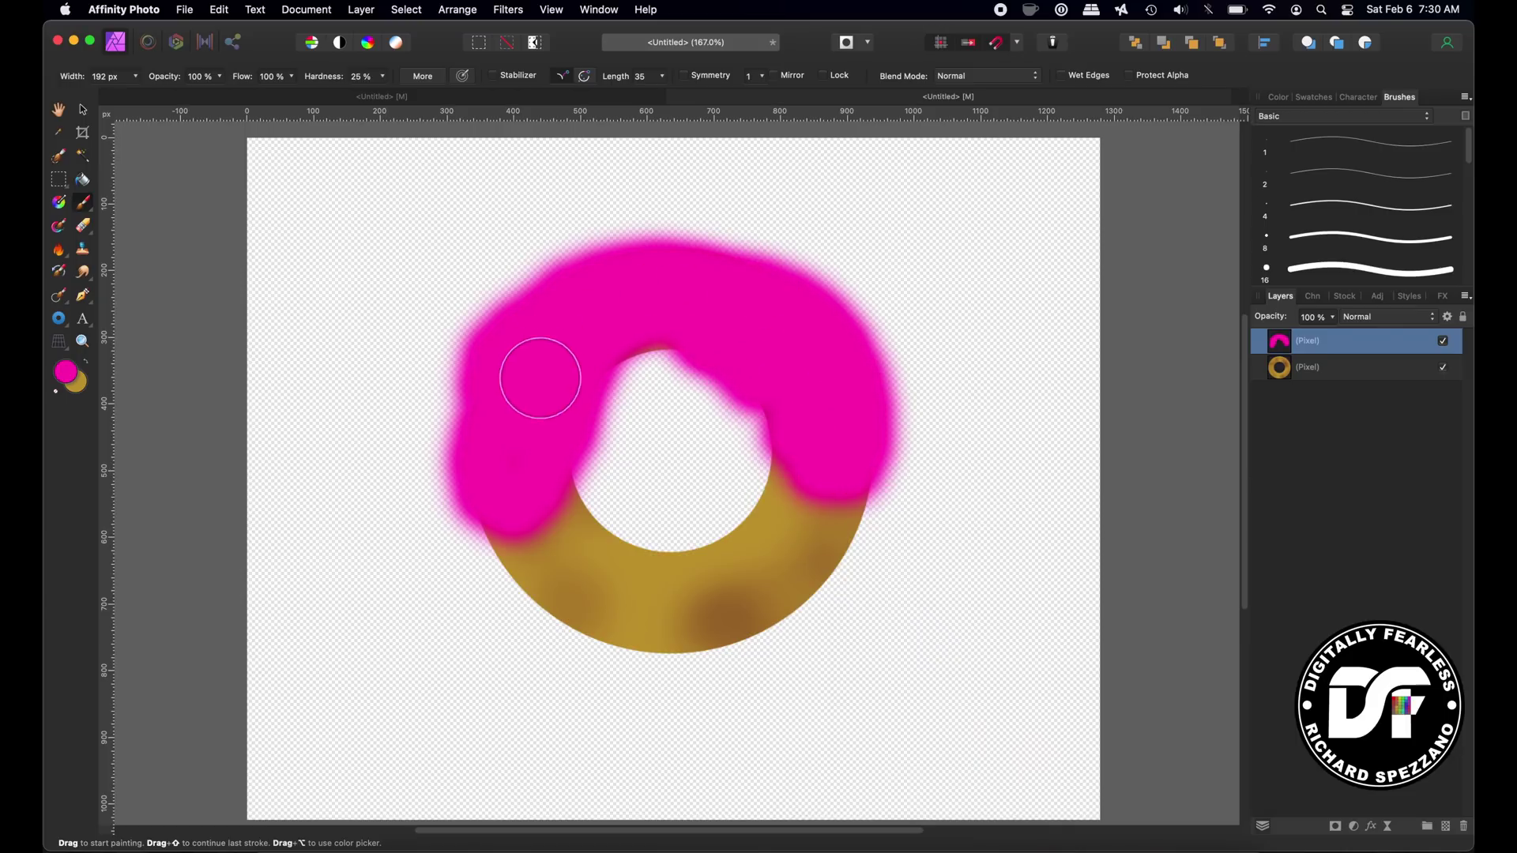
# - Mask the glaze layer to the donut ring's shape, then clear the selection
pyautogui.keyDown('ctrl'); pyautogui.click(1279, 368); pyautogui.keyUp('ctrl')
pyautogui.rightClick(1284, 346)
pyautogui.press('Escape')
pyautogui.click(1336, 827)
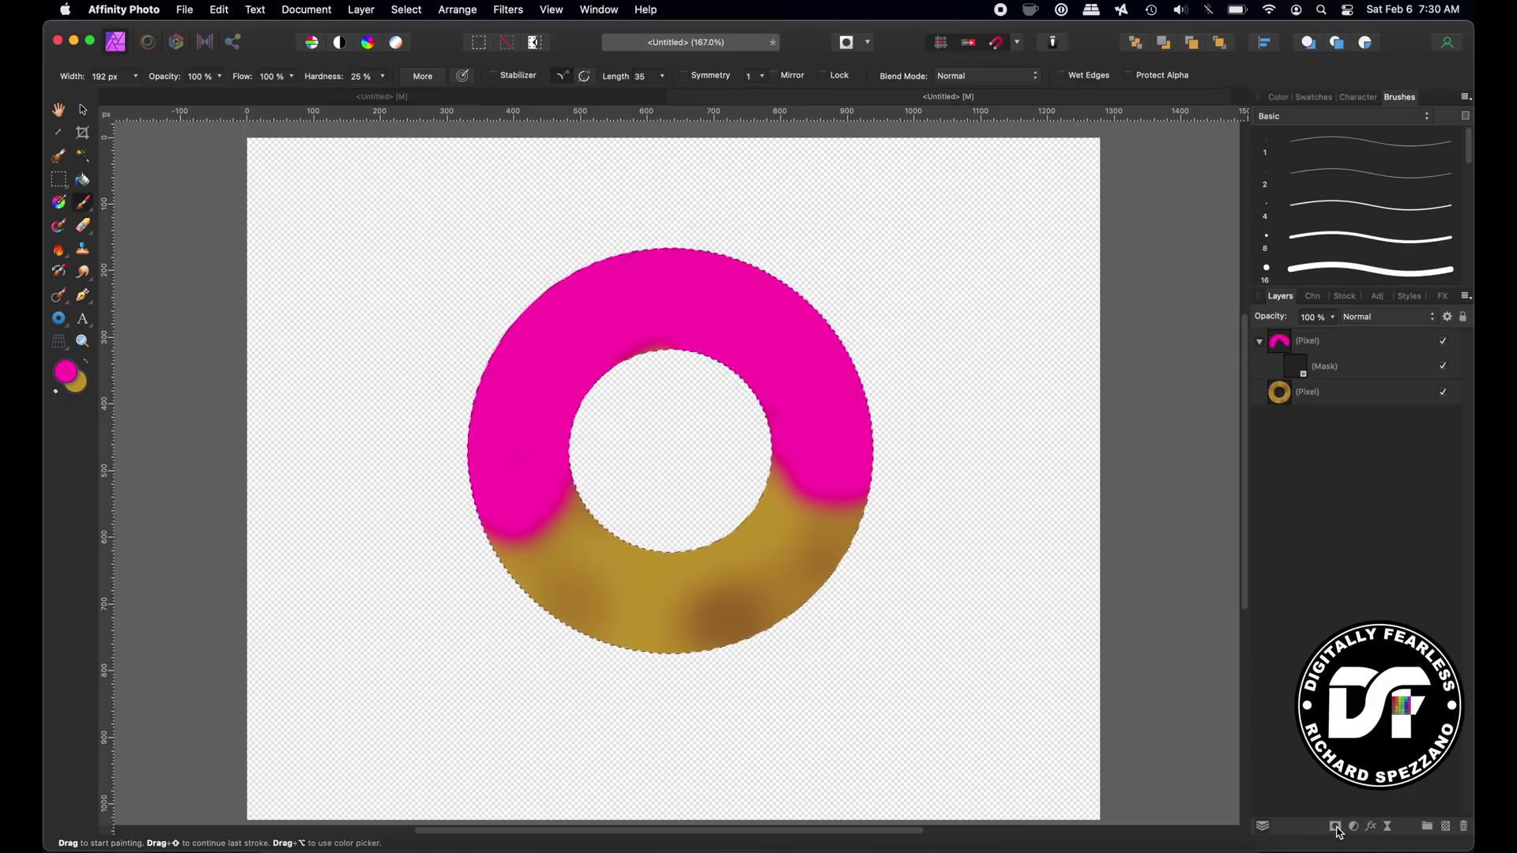
pyautogui.press('super+d')
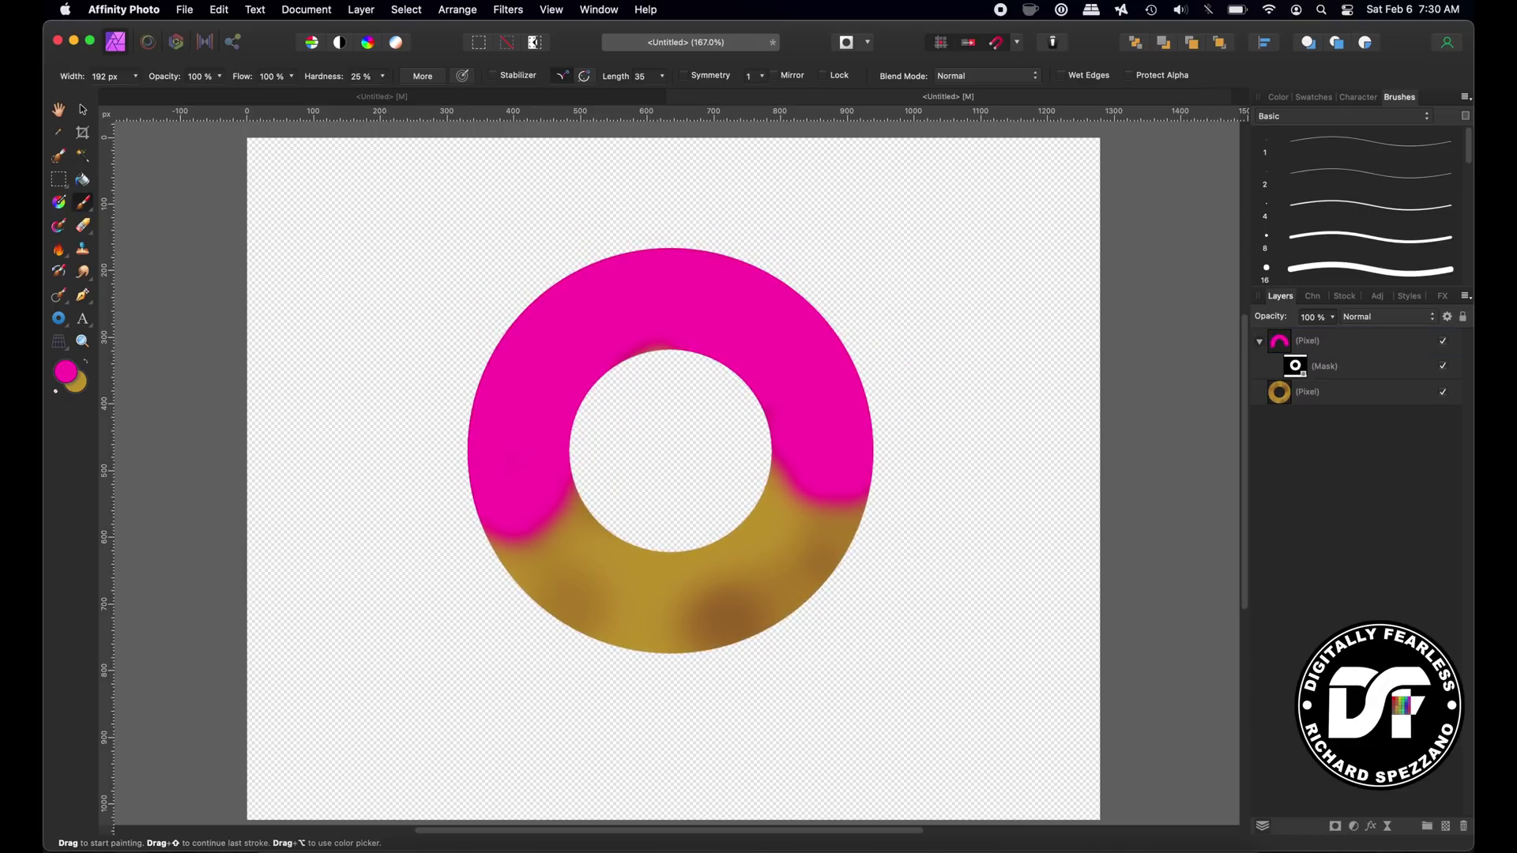
# - Rasterise the glaze layer to merge its mask into the pixels
pyautogui.click(83, 110)
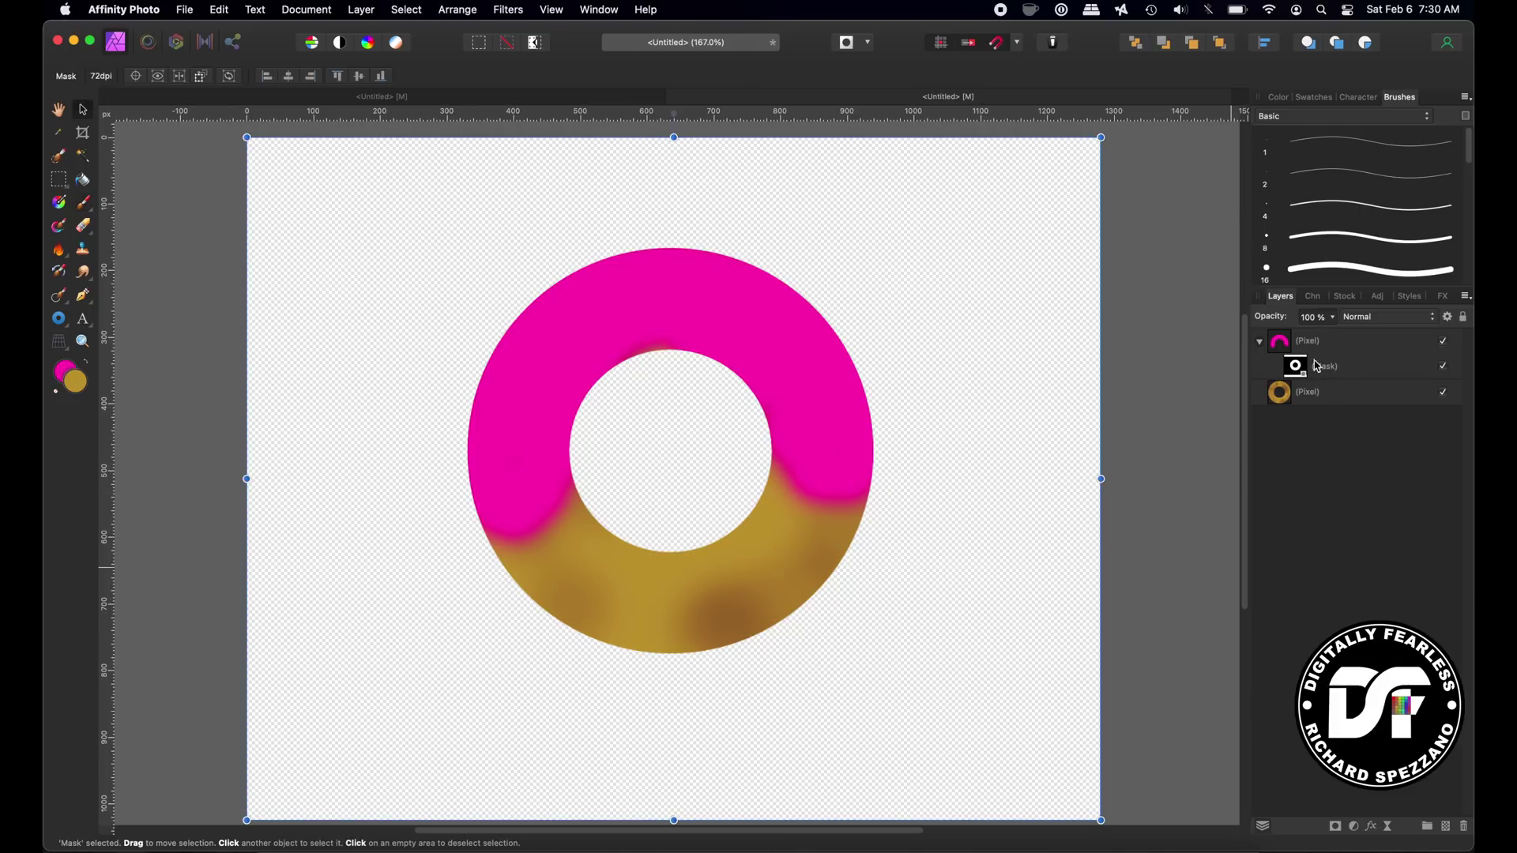
pyautogui.click(1286, 346)
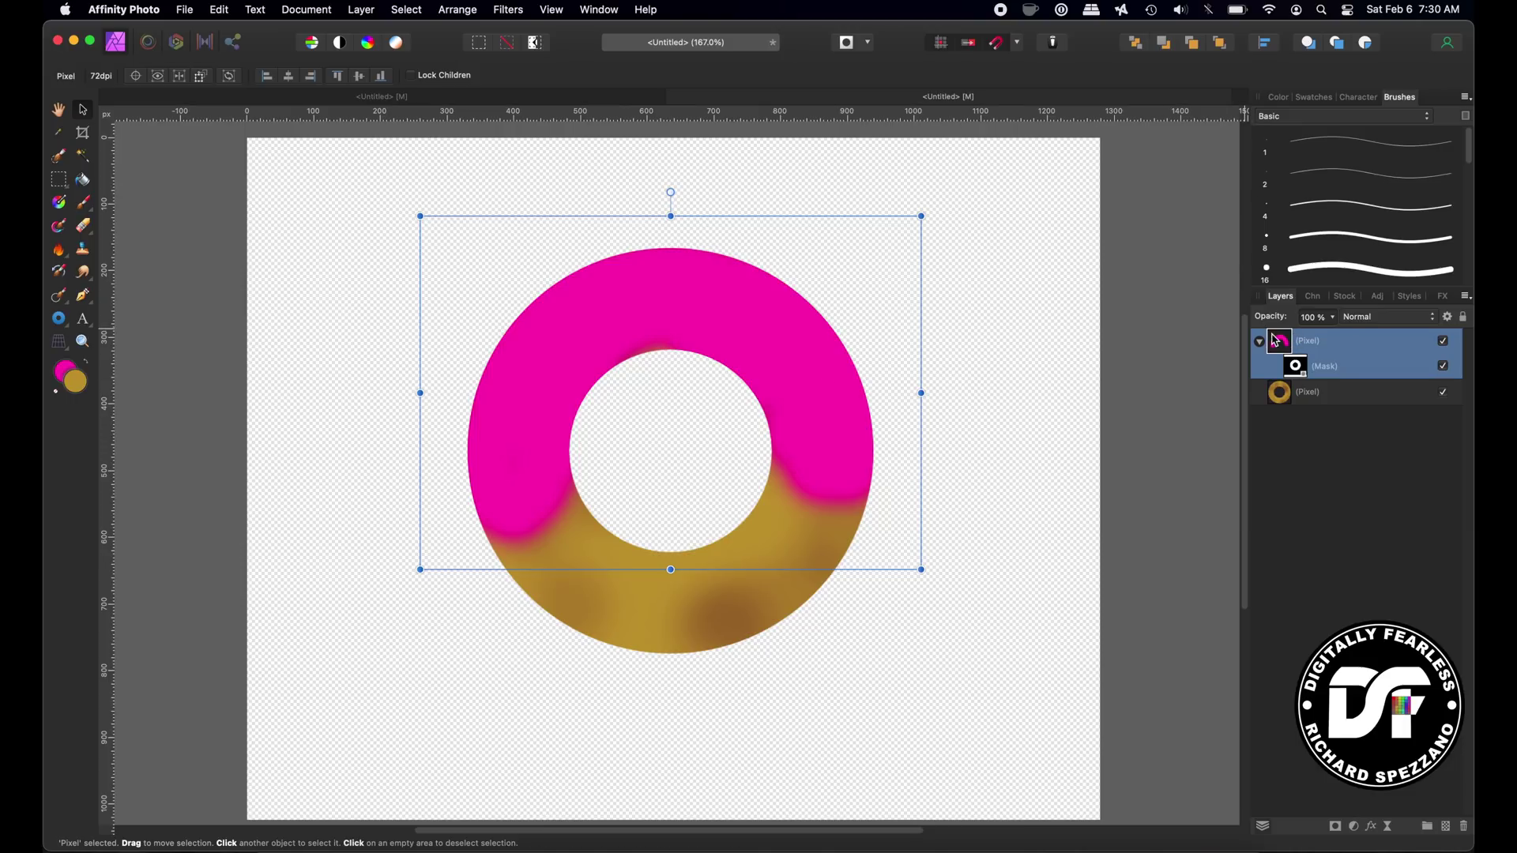
pyautogui.rightClick(1335, 350)
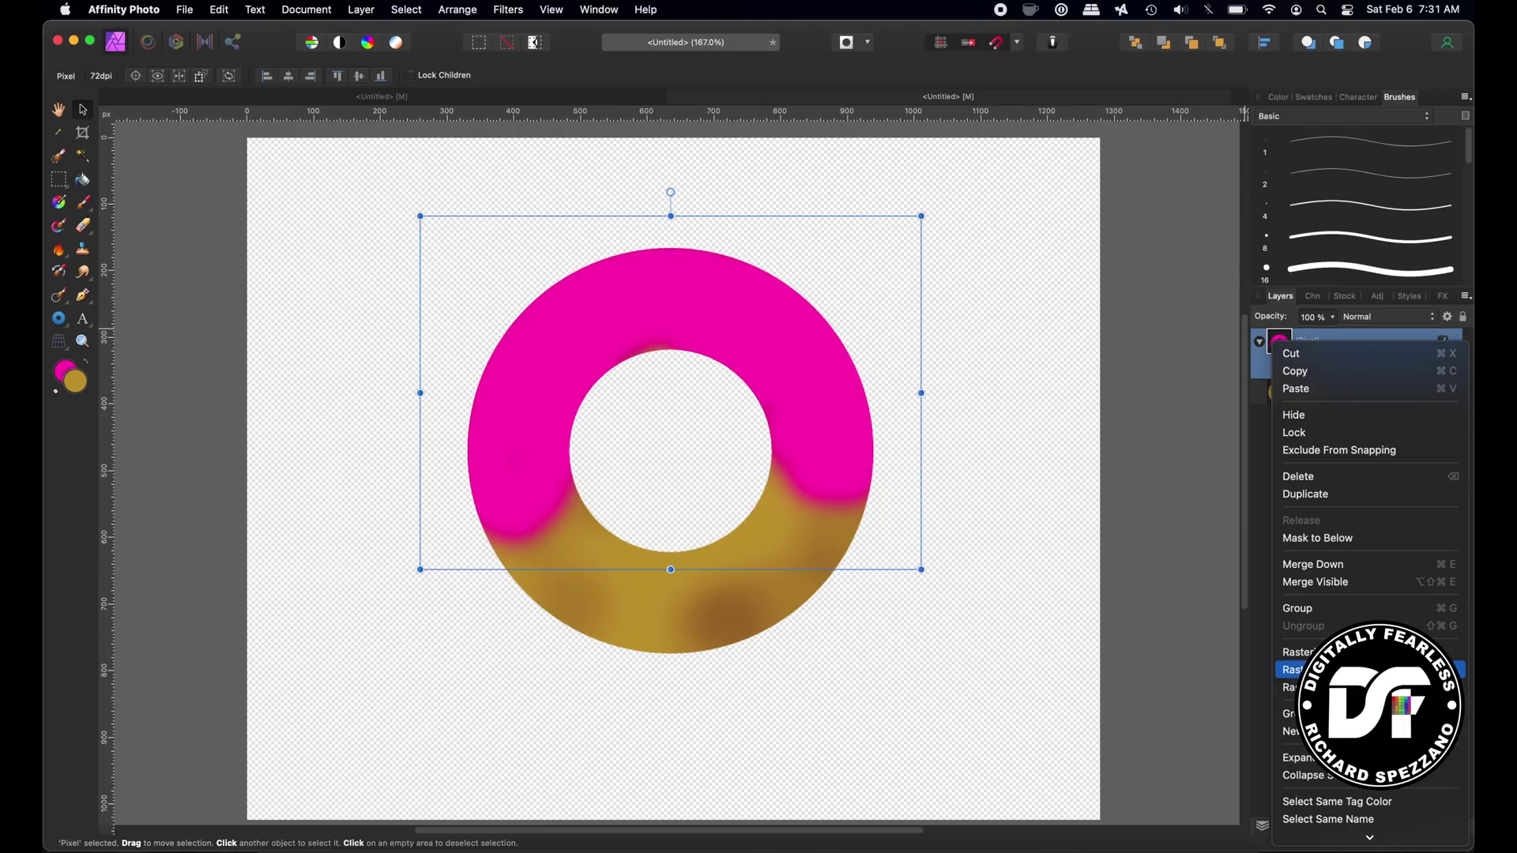
pyautogui.click(1311, 652)
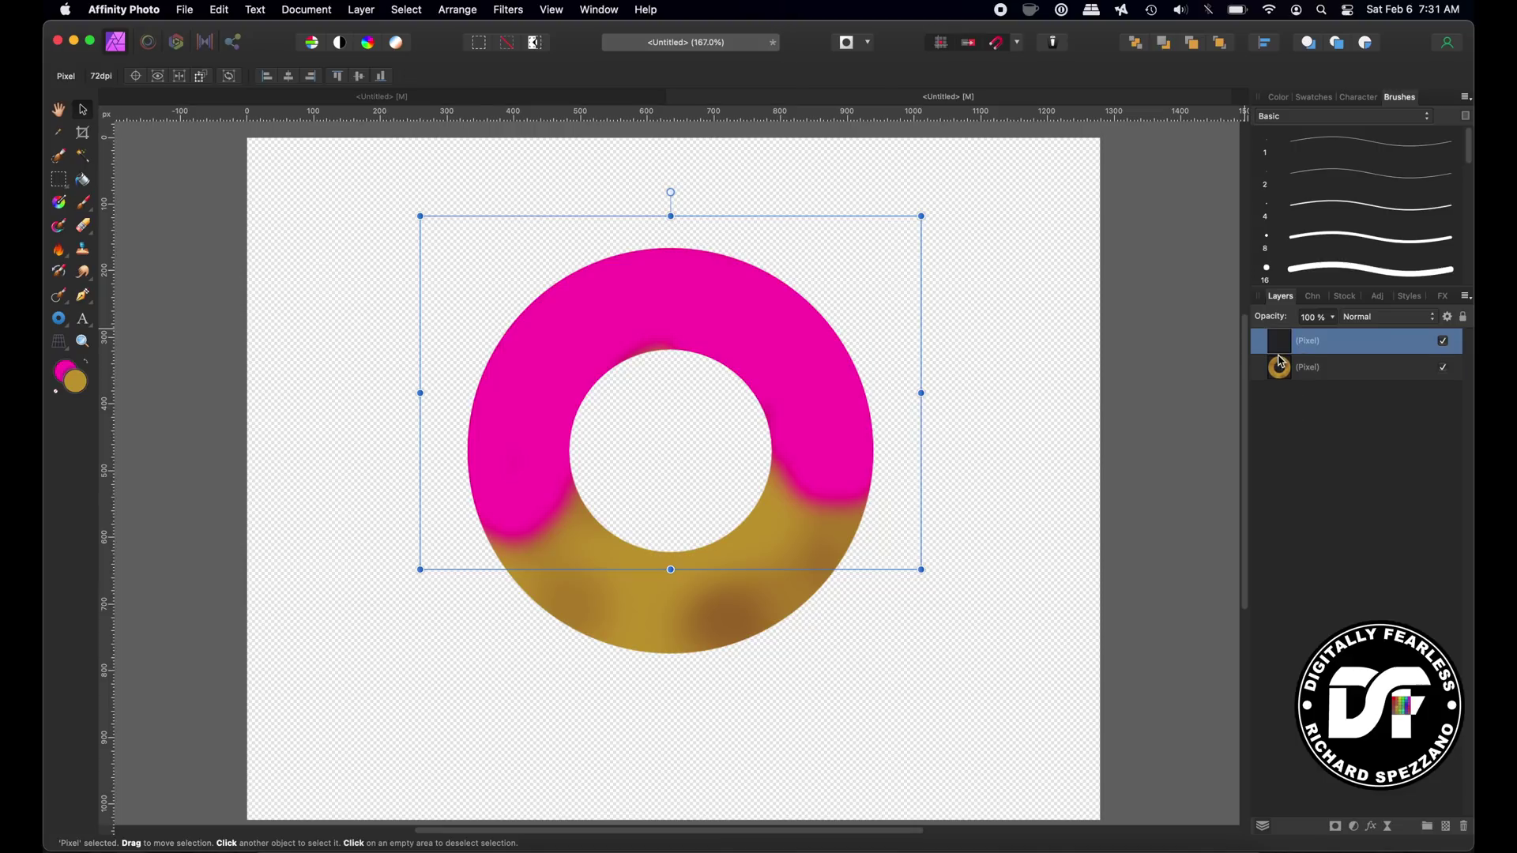
# - Add a live Liquify filter and push the glaze down the right side, hole edge and lower left
pyautogui.click(1389, 830)
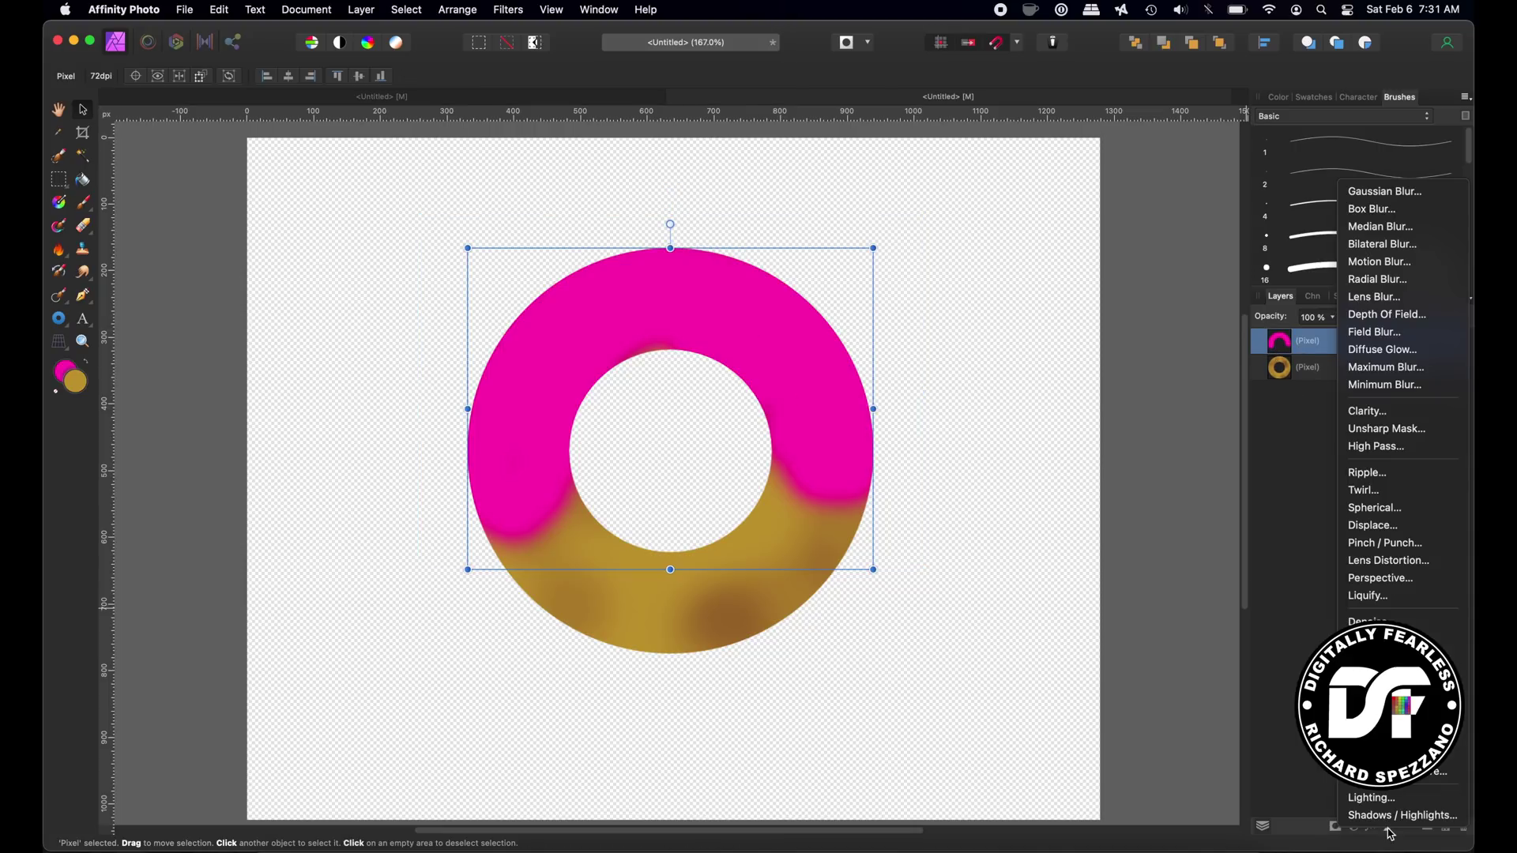
pyautogui.click(1359, 597)
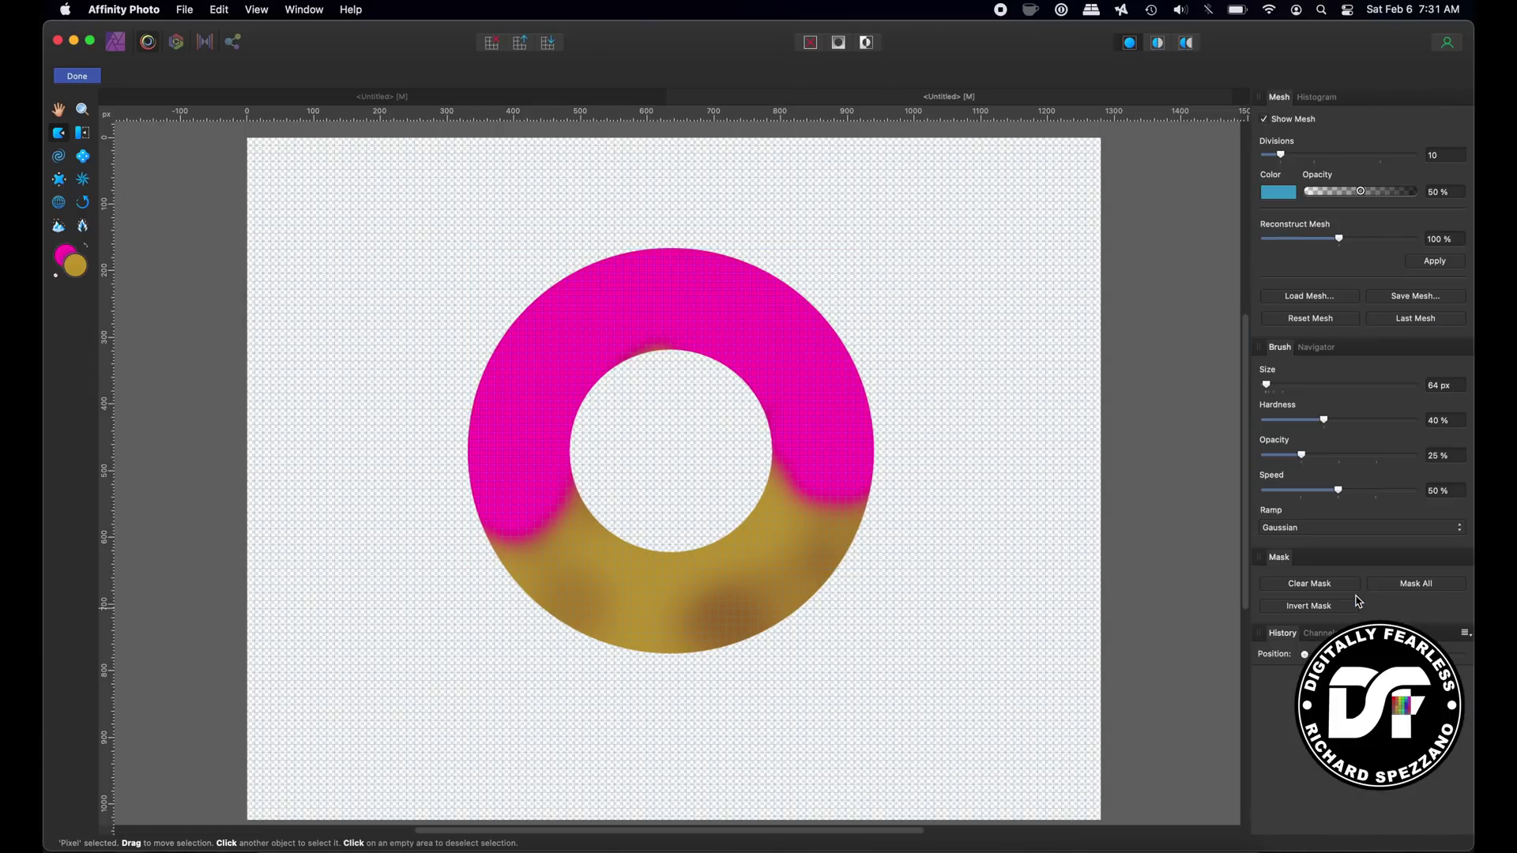
pyautogui.moveTo(833, 467)
pyautogui.keyDown('ctrl'); pyautogui.keyDown('alt'); pyautogui.mouseDown()
pyautogui.moveTo(987, 467)
pyautogui.moveTo(826, 458)
pyautogui.moveTo(798, 501)
pyautogui.moveTo(819, 494)
pyautogui.moveTo(826, 549)
pyautogui.moveTo(855, 479)
pyautogui.moveTo(837, 518)
pyautogui.mouseUp(); pyautogui.keyUp('alt'); pyautogui.keyUp('ctrl')
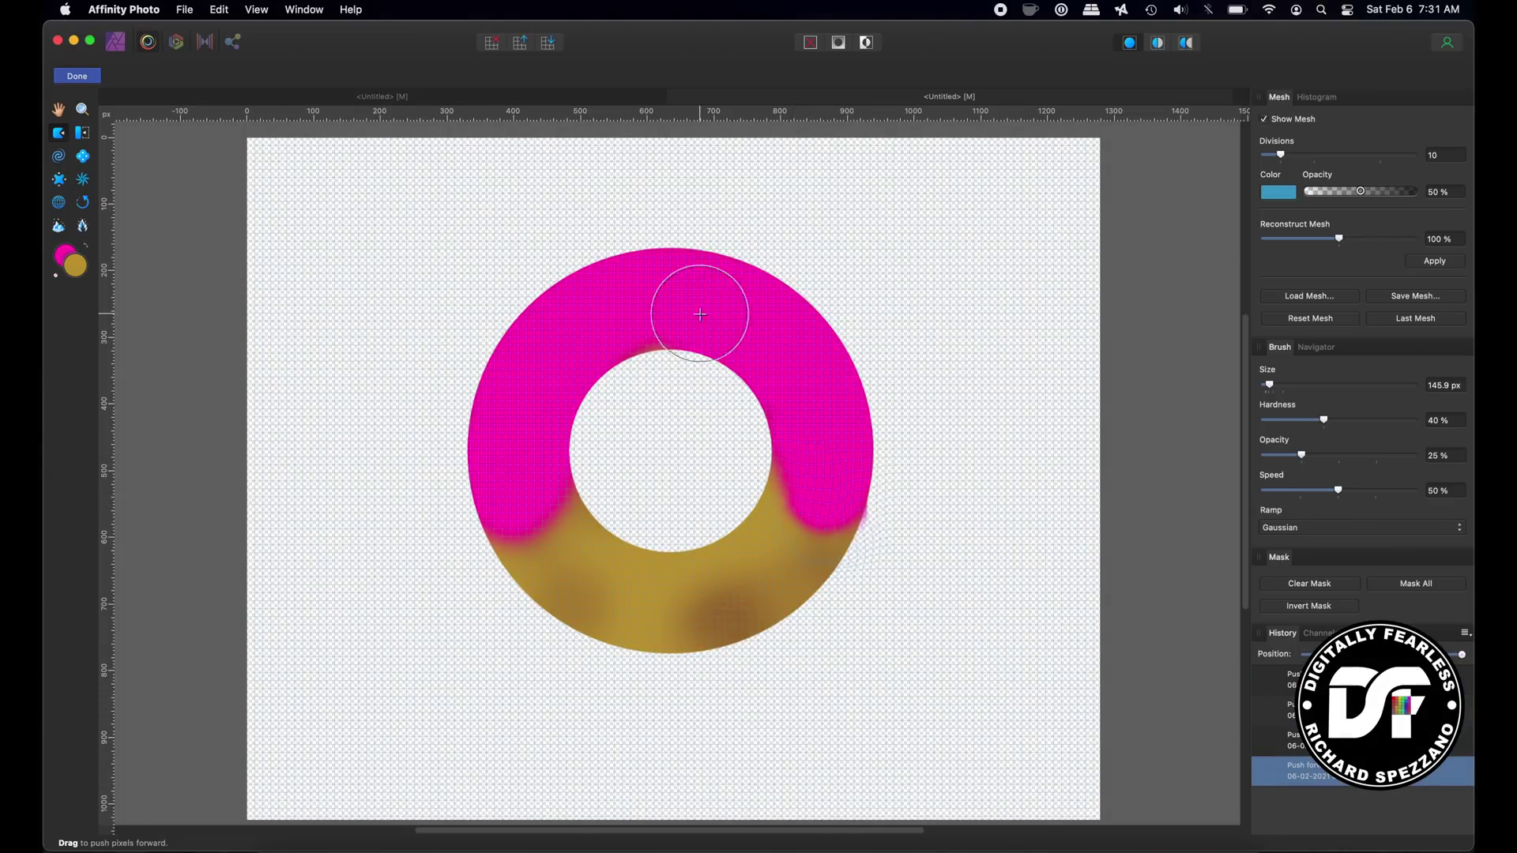
pyautogui.moveTo(694, 311)
pyautogui.mouseDown()
pyautogui.moveTo(687, 352)
pyautogui.moveTo(651, 332)
pyautogui.moveTo(624, 350)
pyautogui.moveTo(616, 389)
pyautogui.mouseUp()
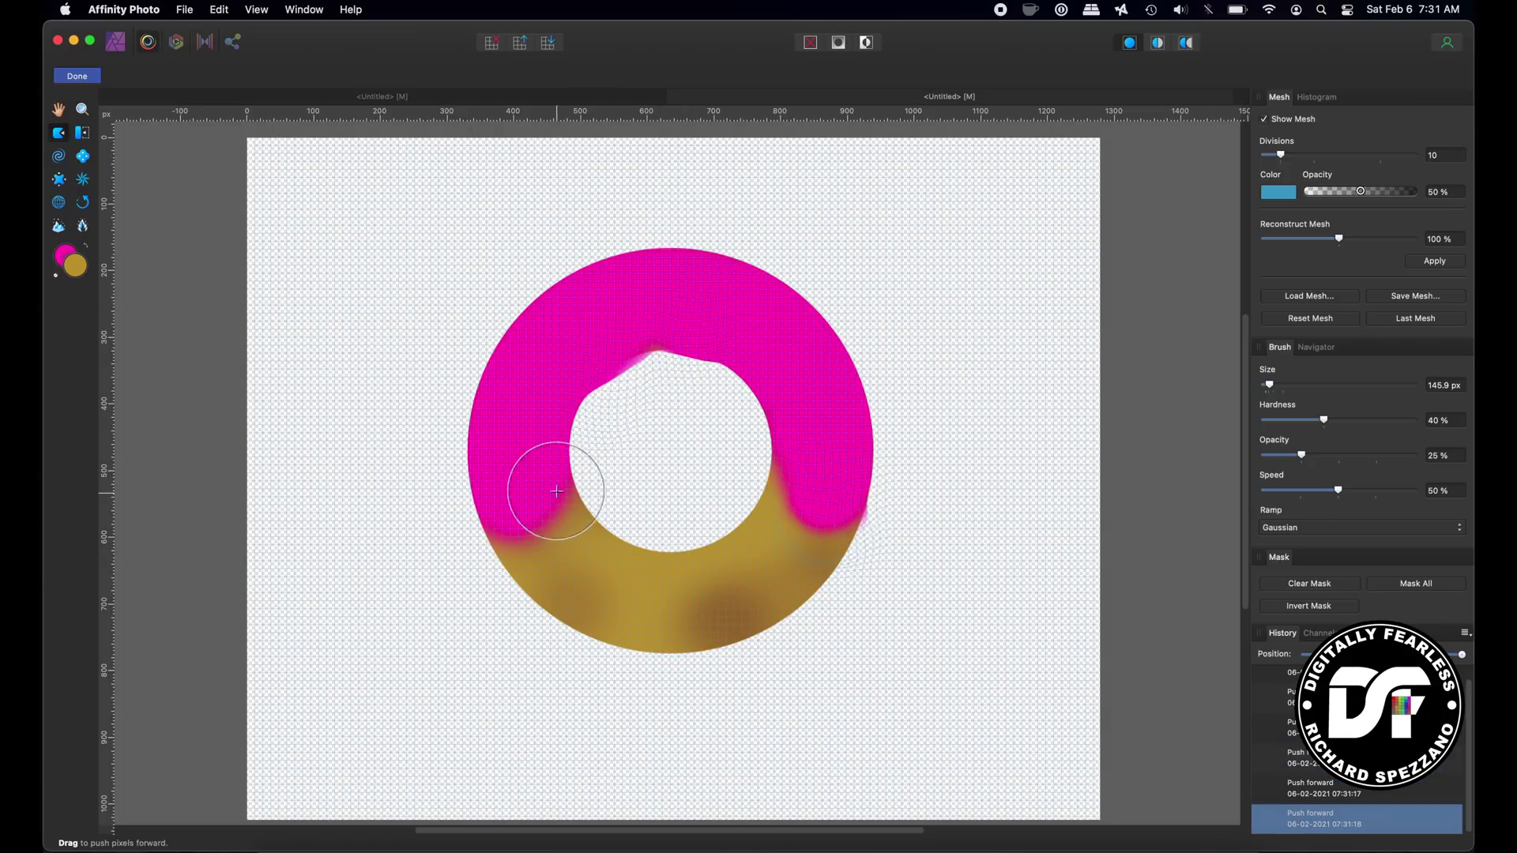
pyautogui.moveTo(754, 396)
pyautogui.mouseDown()
pyautogui.moveTo(785, 498)
pyautogui.moveTo(721, 525)
pyautogui.mouseUp()
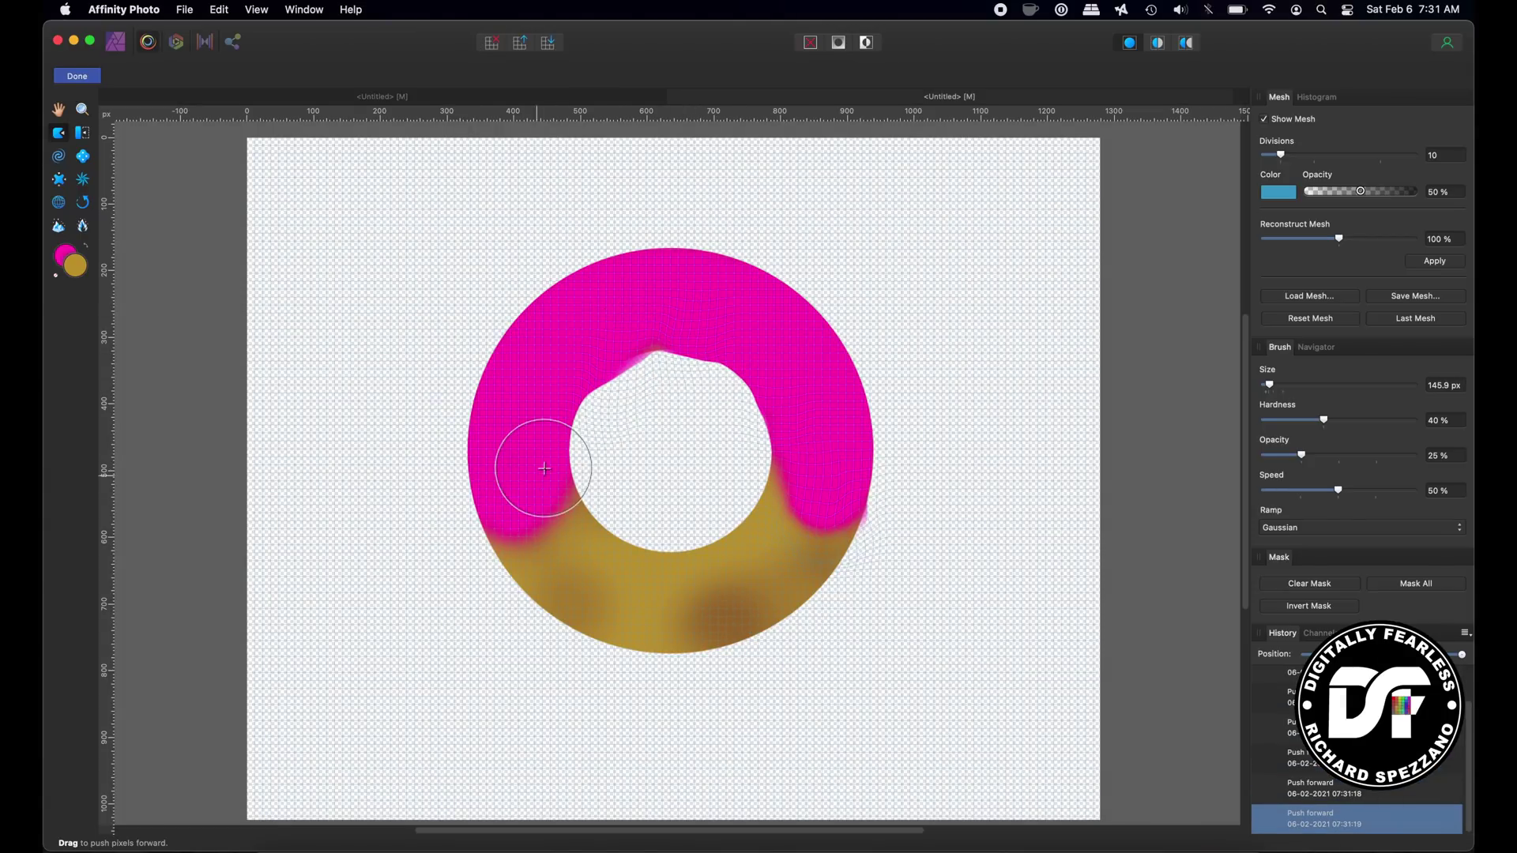
pyautogui.moveTo(541, 458); pyautogui.dragTo(640, 587)
# - With a smaller brush, refine the lower-left glaze edge and right drip, then finish
pyautogui.press('[')
pyautogui.press('[')
pyautogui.press('[')
pyautogui.moveTo(518, 495)
pyautogui.mouseDown()
pyautogui.moveTo(553, 598)
pyautogui.moveTo(529, 497)
pyautogui.mouseUp()
pyautogui.moveTo(541, 568)
pyautogui.mouseDown()
pyautogui.moveTo(568, 497)
pyautogui.moveTo(548, 628)
pyautogui.moveTo(567, 523)
pyautogui.moveTo(557, 553)
pyautogui.mouseUp()
pyautogui.moveTo(500, 508); pyautogui.dragTo(505, 530)
pyautogui.moveTo(859, 542)
pyautogui.mouseDown()
pyautogui.moveTo(814, 499)
pyautogui.moveTo(741, 593)
pyautogui.moveTo(785, 455)
pyautogui.moveTo(765, 594)
pyautogui.moveTo(823, 530)
pyautogui.moveTo(841, 616)
pyautogui.moveTo(790, 456)
pyautogui.moveTo(712, 596)
pyautogui.moveTo(786, 520)
pyautogui.moveTo(791, 478)
pyautogui.moveTo(778, 512)
pyautogui.mouseUp()
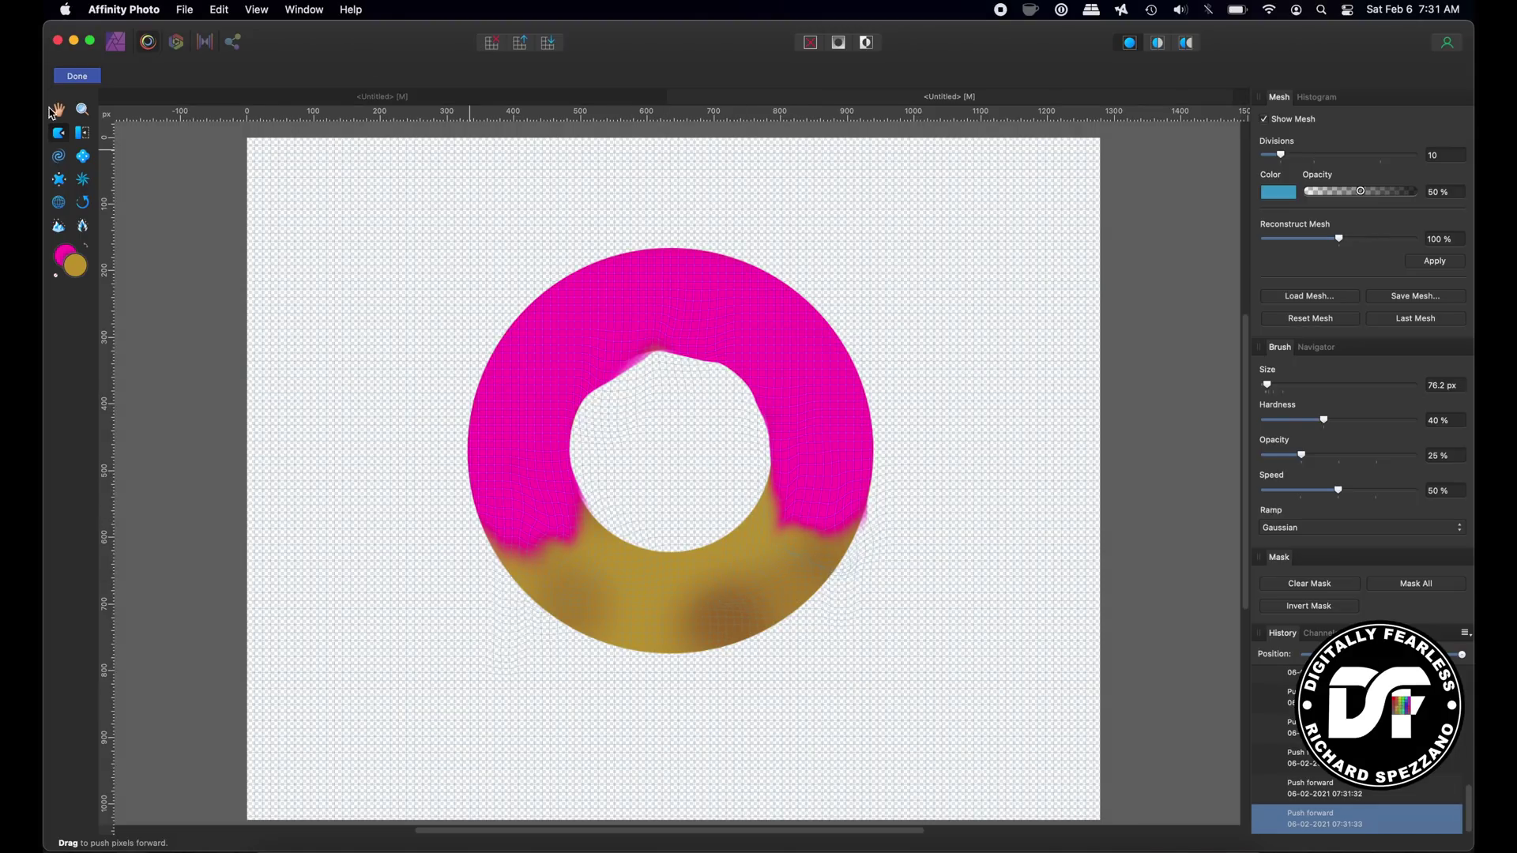
pyautogui.click(83, 77)
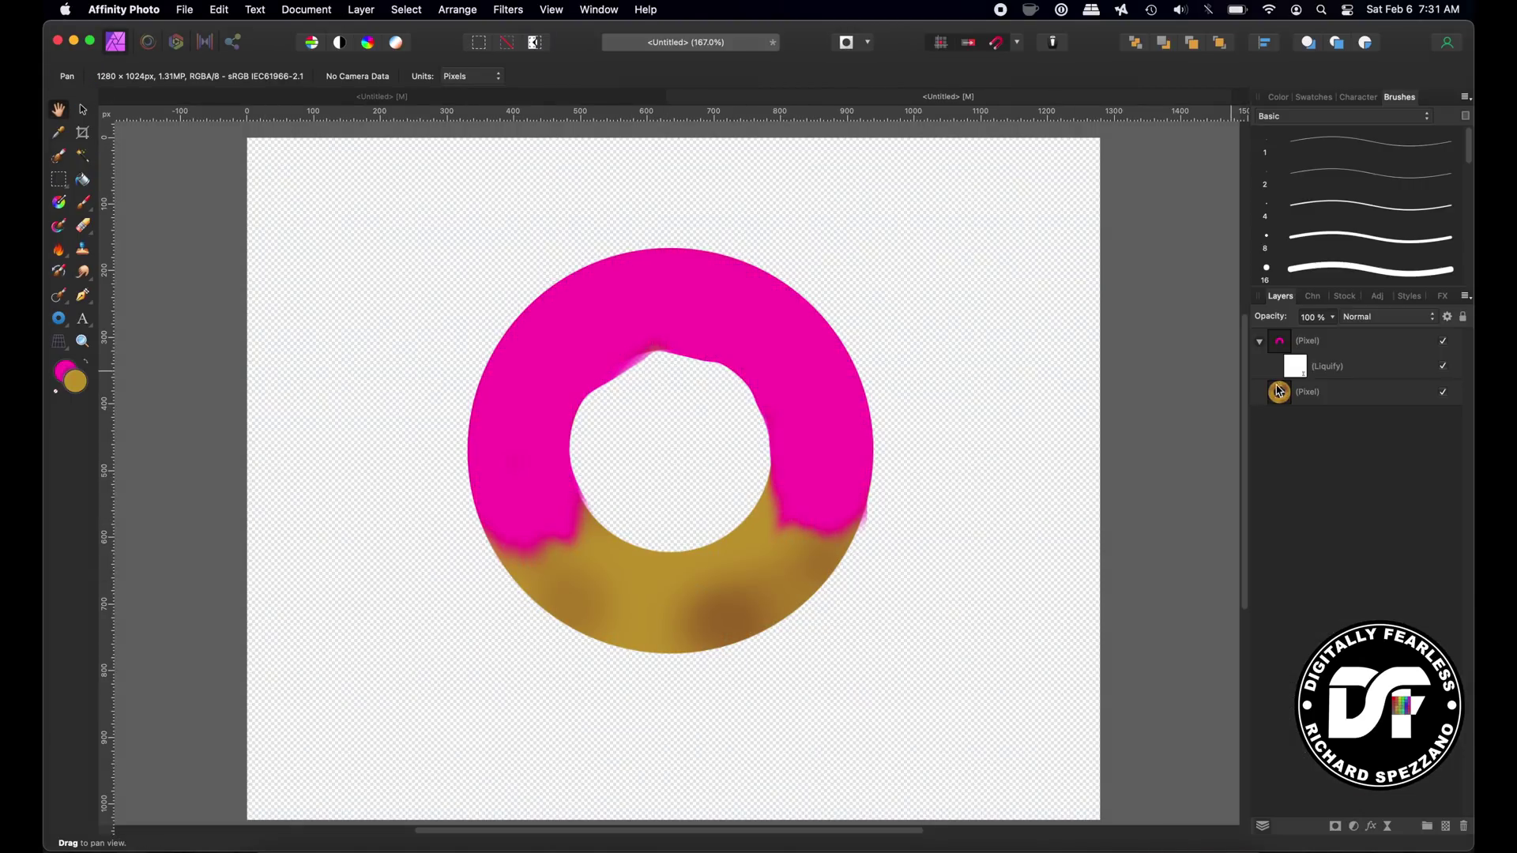
# - Add a Liquify live filter to the donut layer and warp its lower outer edge and hole
pyautogui.click(1279, 392)
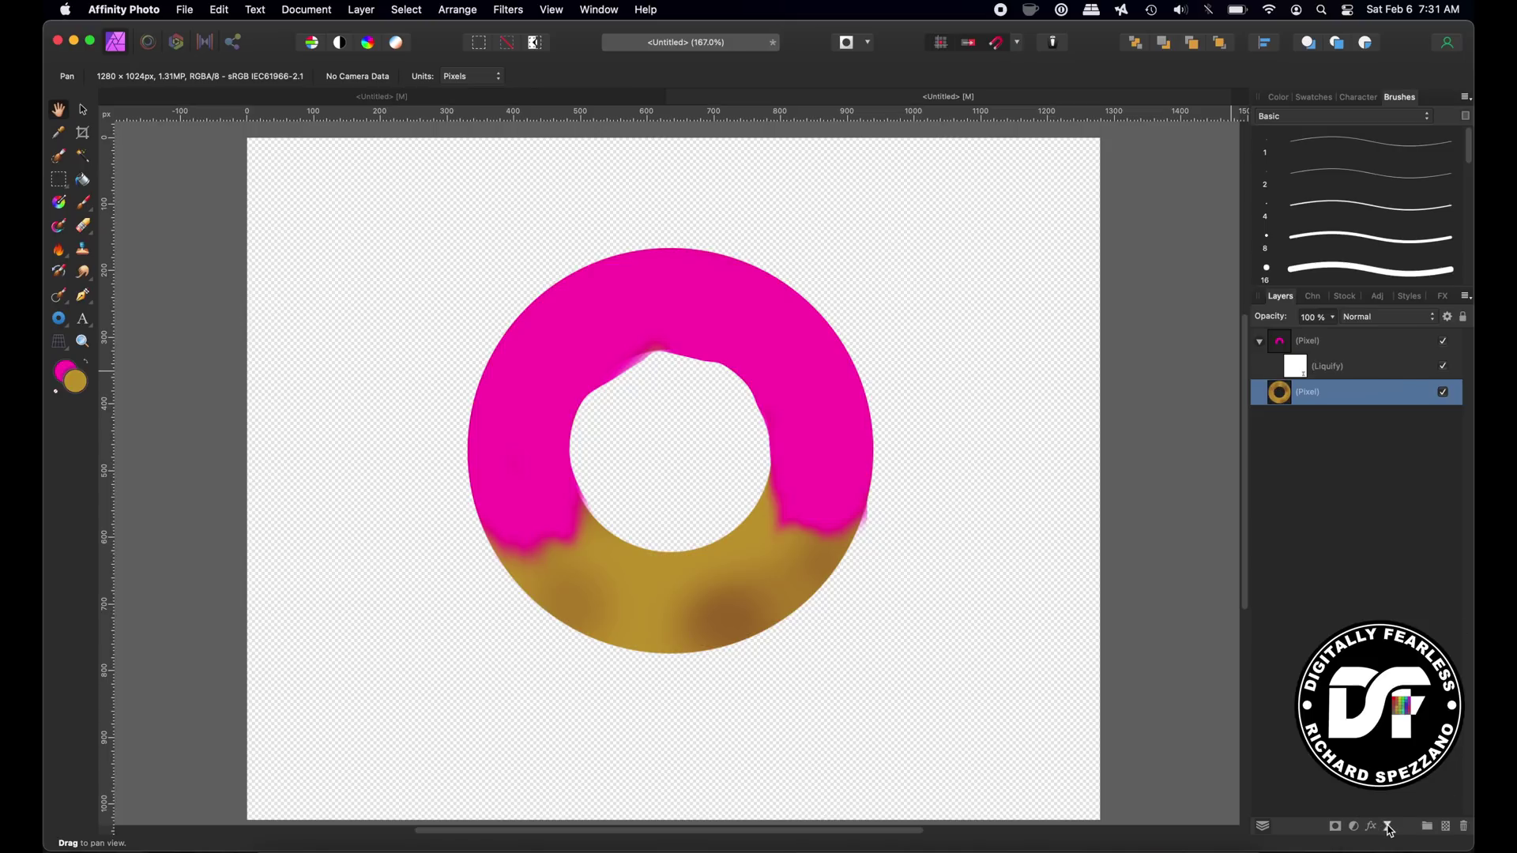
pyautogui.click(1389, 827)
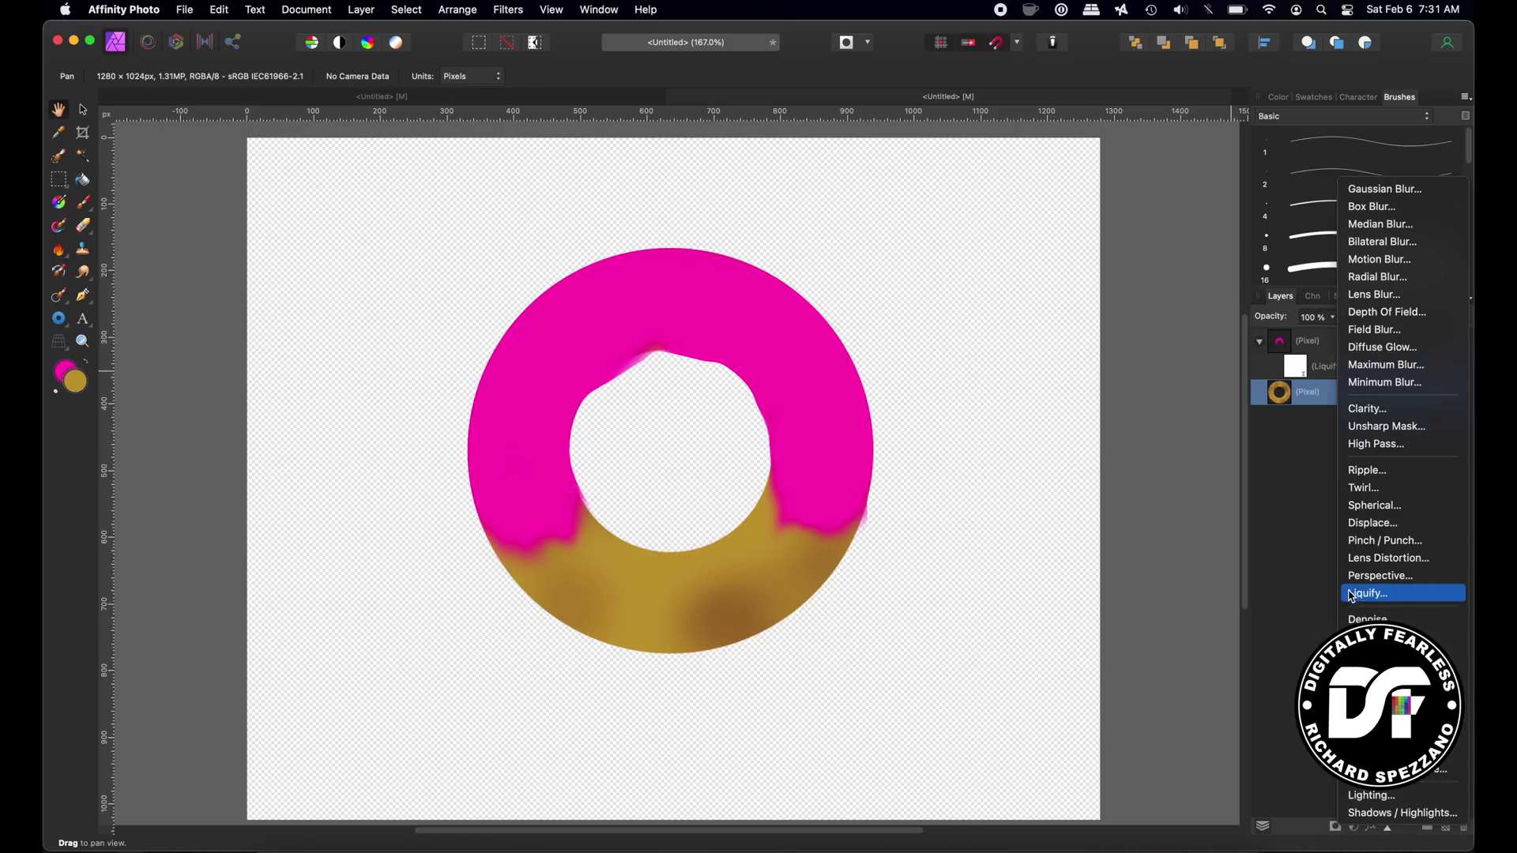
pyautogui.click(1363, 593)
pyautogui.press(']')
pyautogui.press(']')
pyautogui.press(']')
pyautogui.press(']')
pyautogui.moveTo(662, 551)
pyautogui.mouseDown()
pyautogui.moveTo(764, 538)
pyautogui.moveTo(757, 520)
pyautogui.moveTo(713, 562)
pyautogui.moveTo(695, 541)
pyautogui.moveTo(658, 576)
pyautogui.moveTo(614, 555)
pyautogui.moveTo(575, 574)
pyautogui.moveTo(566, 597)
pyautogui.moveTo(608, 631)
pyautogui.moveTo(599, 608)
pyautogui.moveTo(592, 628)
pyautogui.moveTo(642, 616)
pyautogui.moveTo(690, 639)
pyautogui.moveTo(612, 574)
pyautogui.moveTo(626, 550)
pyautogui.moveTo(583, 548)
pyautogui.moveTo(612, 528)
pyautogui.moveTo(593, 532)
pyautogui.moveTo(574, 499)
pyautogui.moveTo(540, 495)
pyautogui.moveTo(570, 563)
pyautogui.moveTo(600, 569)
pyautogui.moveTo(809, 541)
pyautogui.moveTo(810, 520)
pyautogui.moveTo(751, 576)
pyautogui.mouseUp()
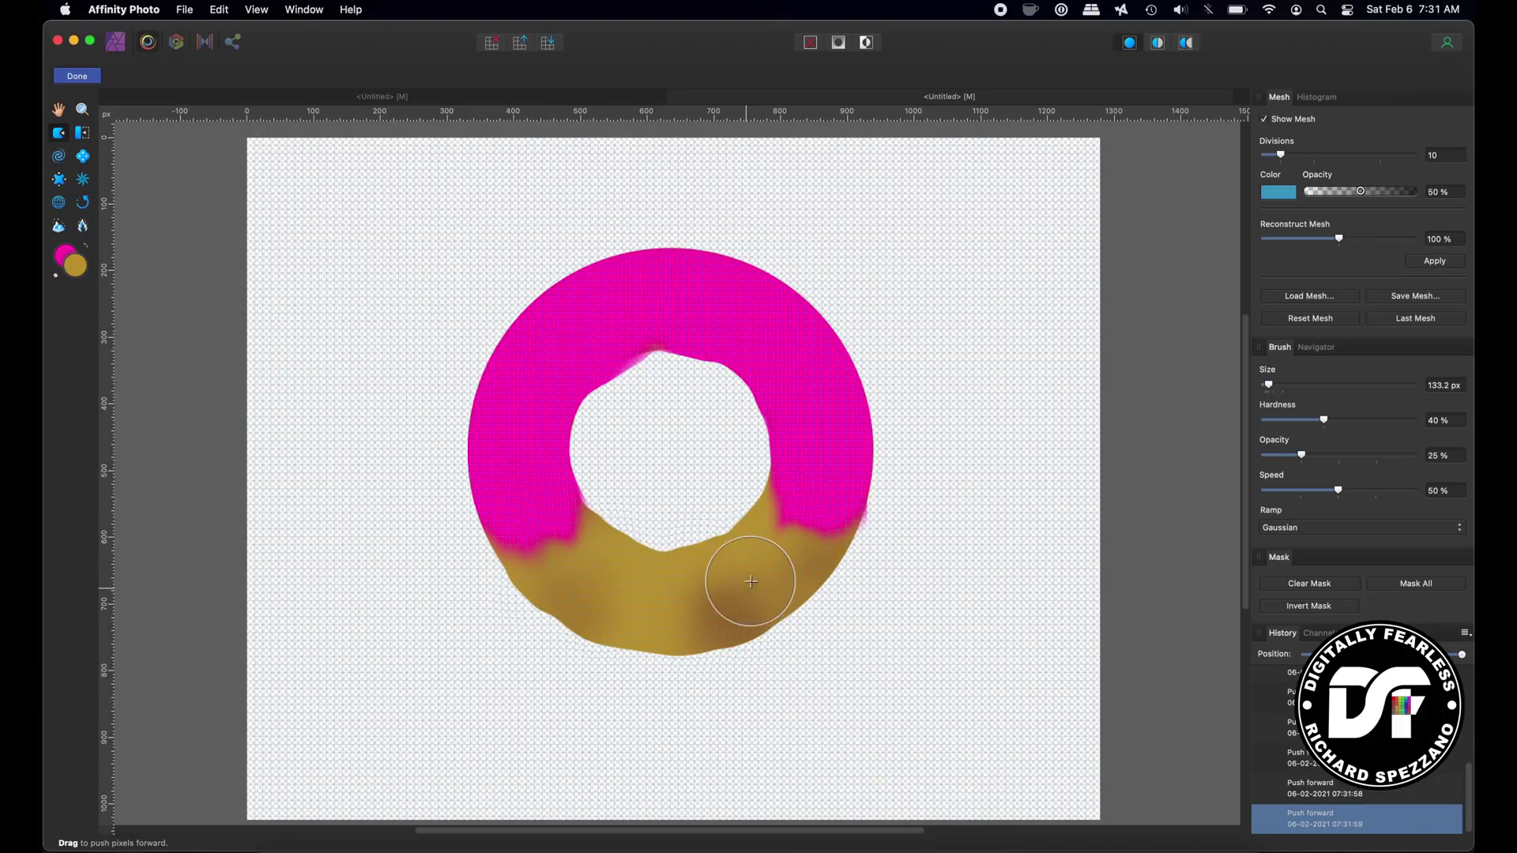
# - Burn darker shading into the magenta glaze just above the donut hole
pyautogui.click(91, 76)
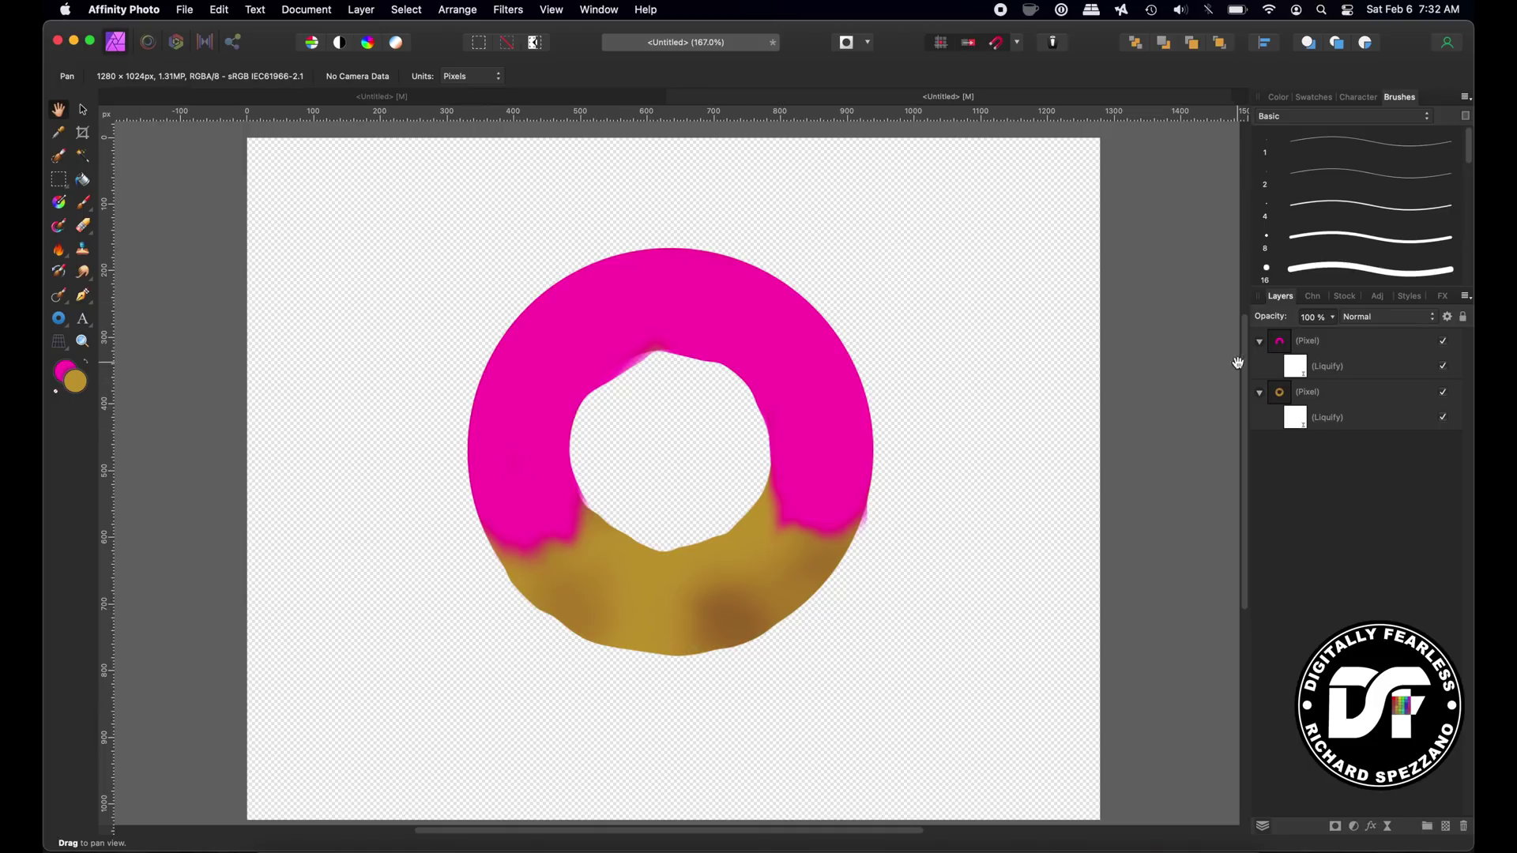
pyautogui.click(1279, 343)
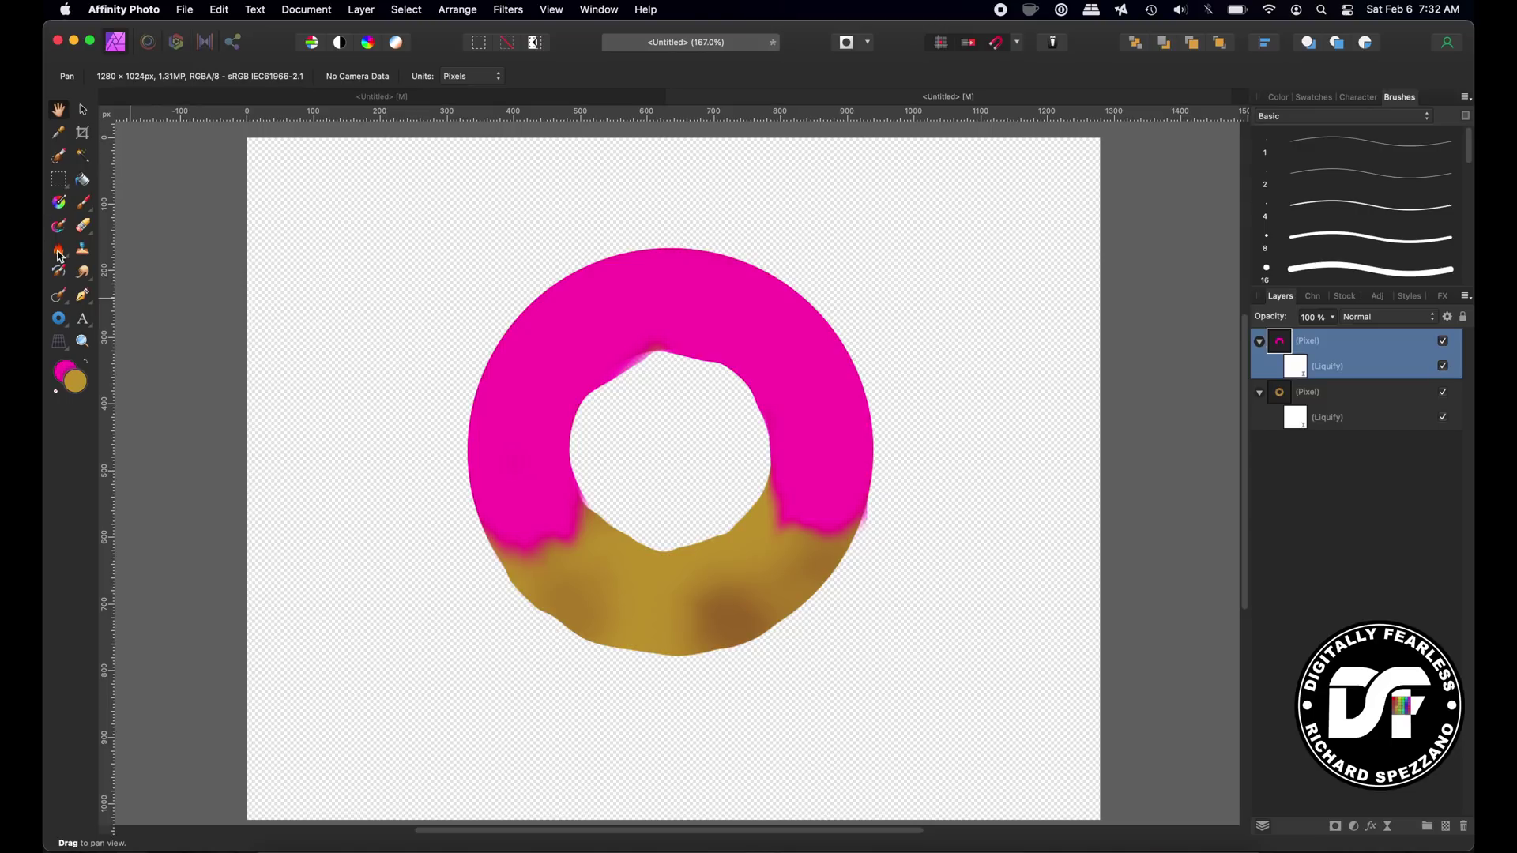
pyautogui.click(59, 249)
pyautogui.moveTo(693, 410)
pyautogui.mouseDown()
pyautogui.moveTo(643, 348)
pyautogui.moveTo(609, 339)
pyautogui.moveTo(793, 342)
pyautogui.moveTo(734, 466)
pyautogui.mouseUp()
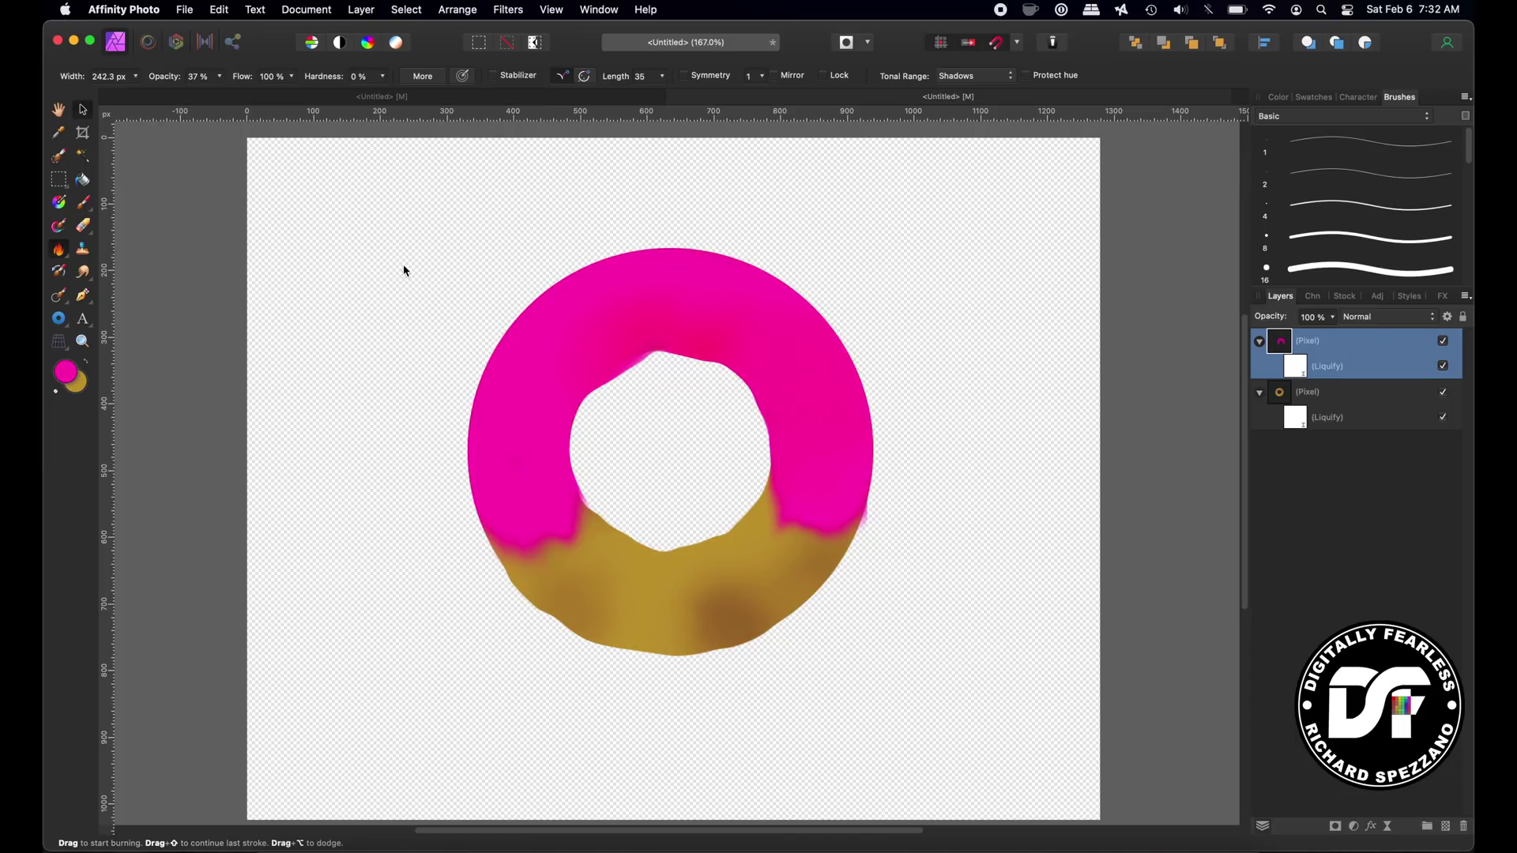
pyautogui.click(83, 112)
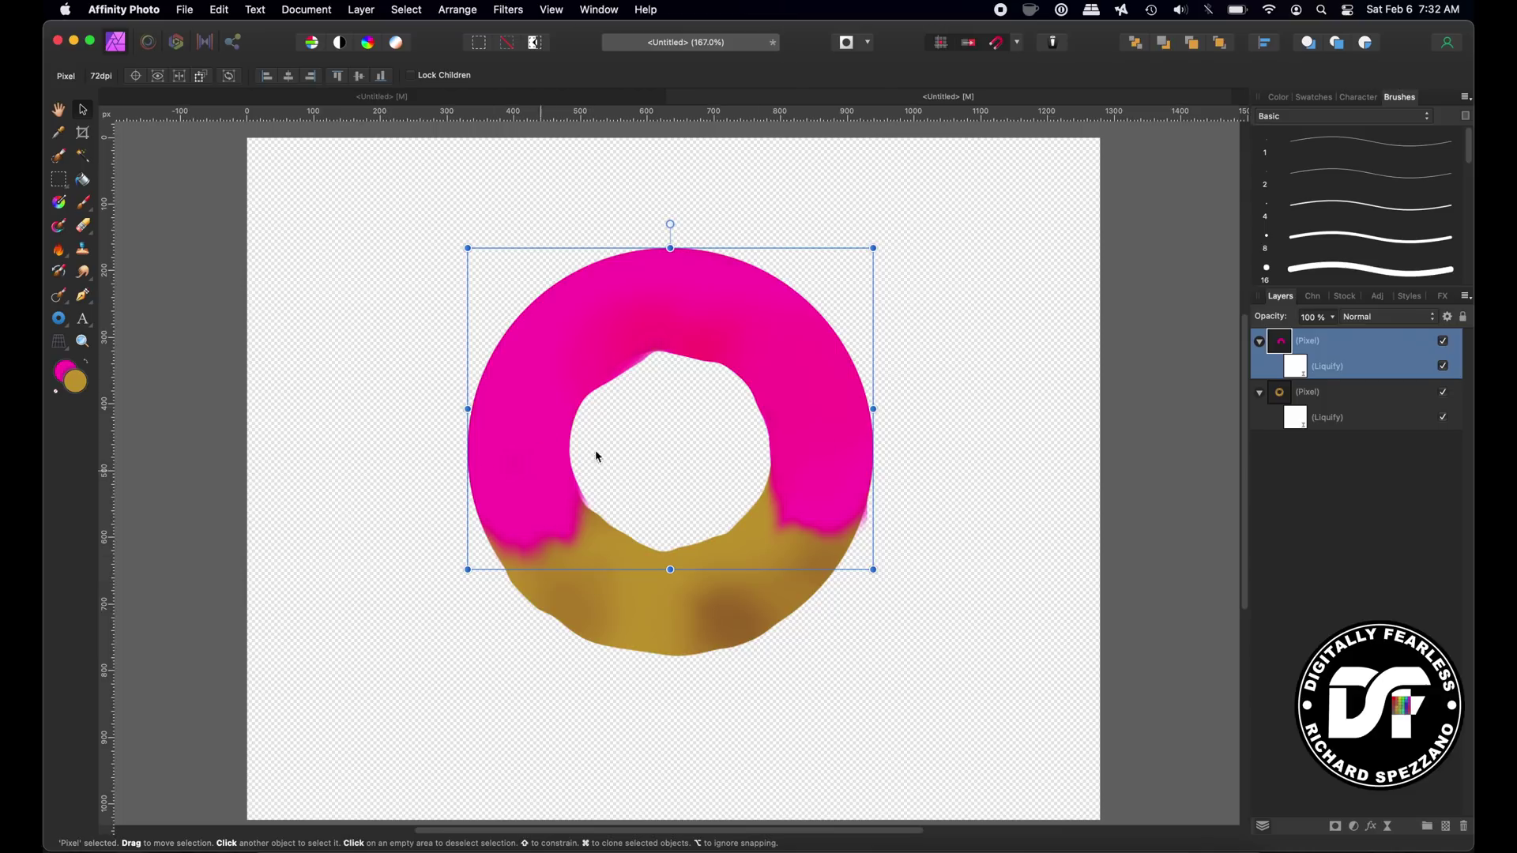
# - Reopen the glaze's Liquify filter and push the lower-left glaze edge and drip
pyautogui.click(1297, 371)
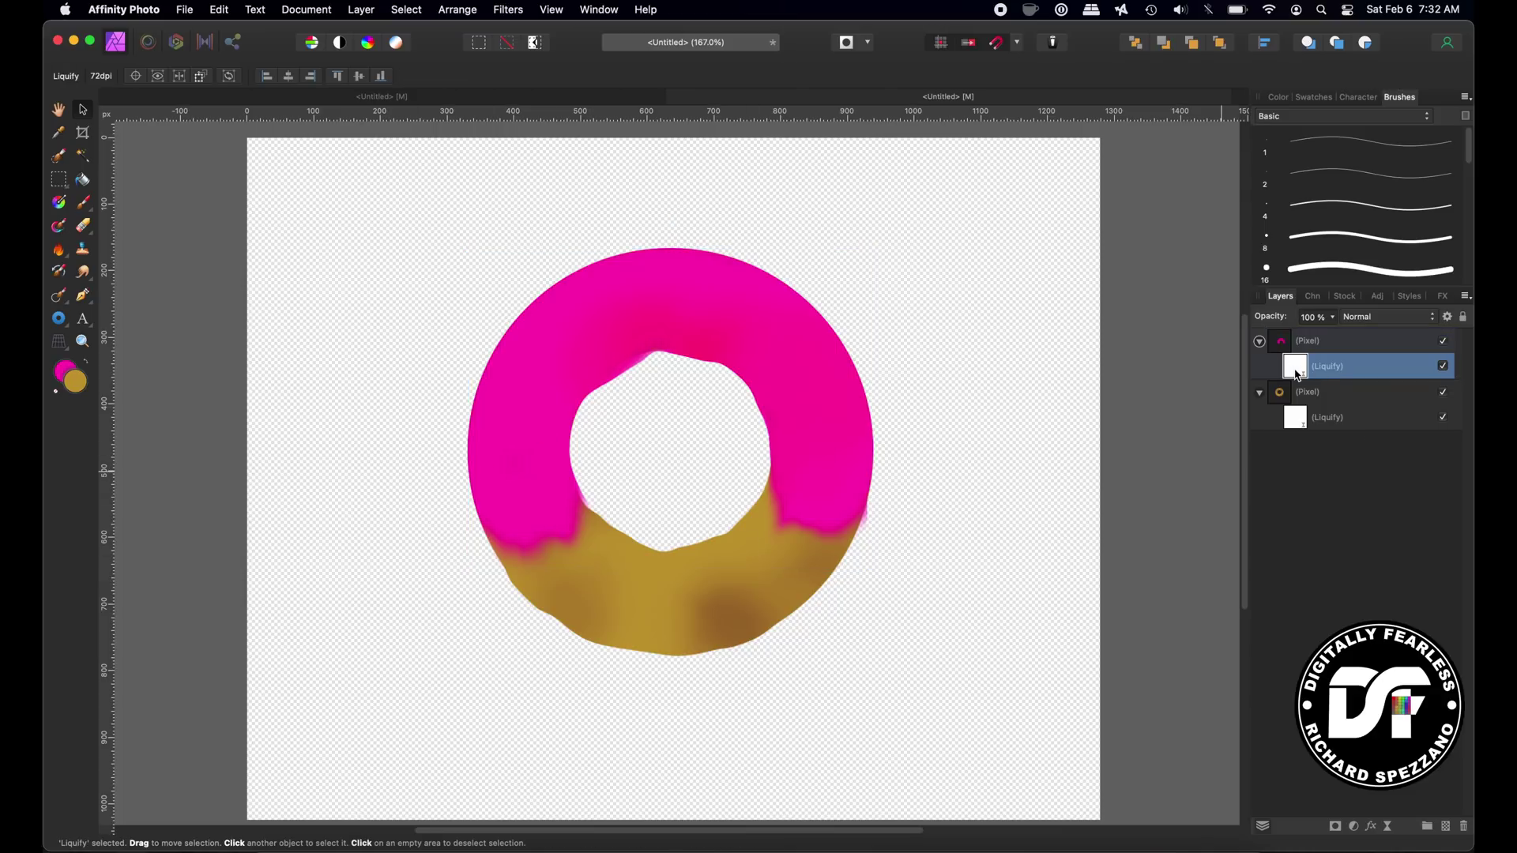
pyautogui.doubleClick(1296, 369)
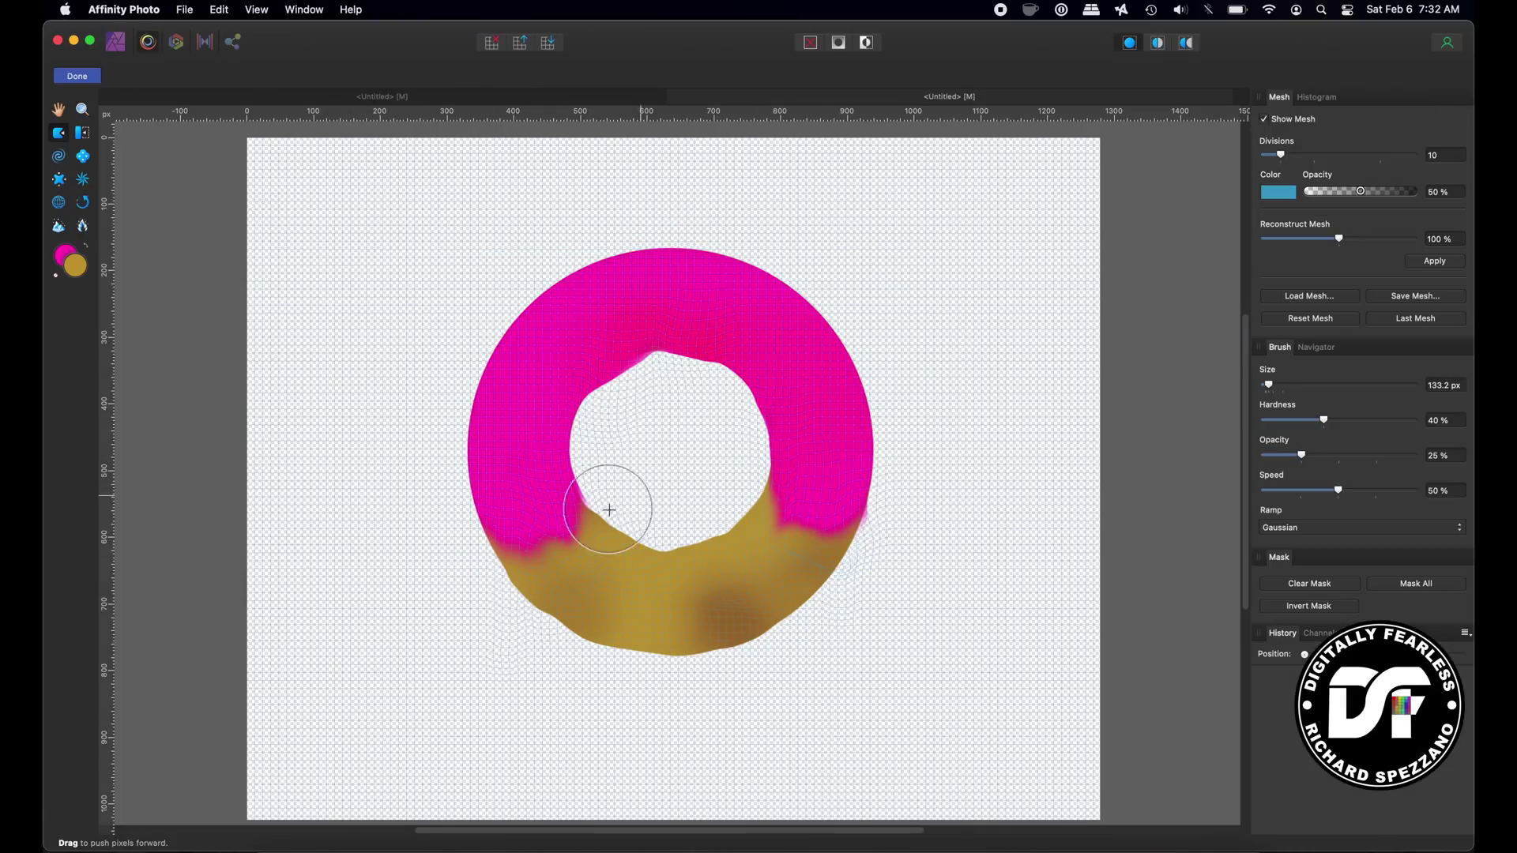
pyautogui.moveTo(567, 534)
pyautogui.mouseDown()
pyautogui.moveTo(541, 496)
pyautogui.moveTo(521, 538)
pyautogui.moveTo(509, 528)
pyautogui.moveTo(513, 565)
pyautogui.moveTo(503, 550)
pyautogui.moveTo(583, 501)
pyautogui.mouseUp()
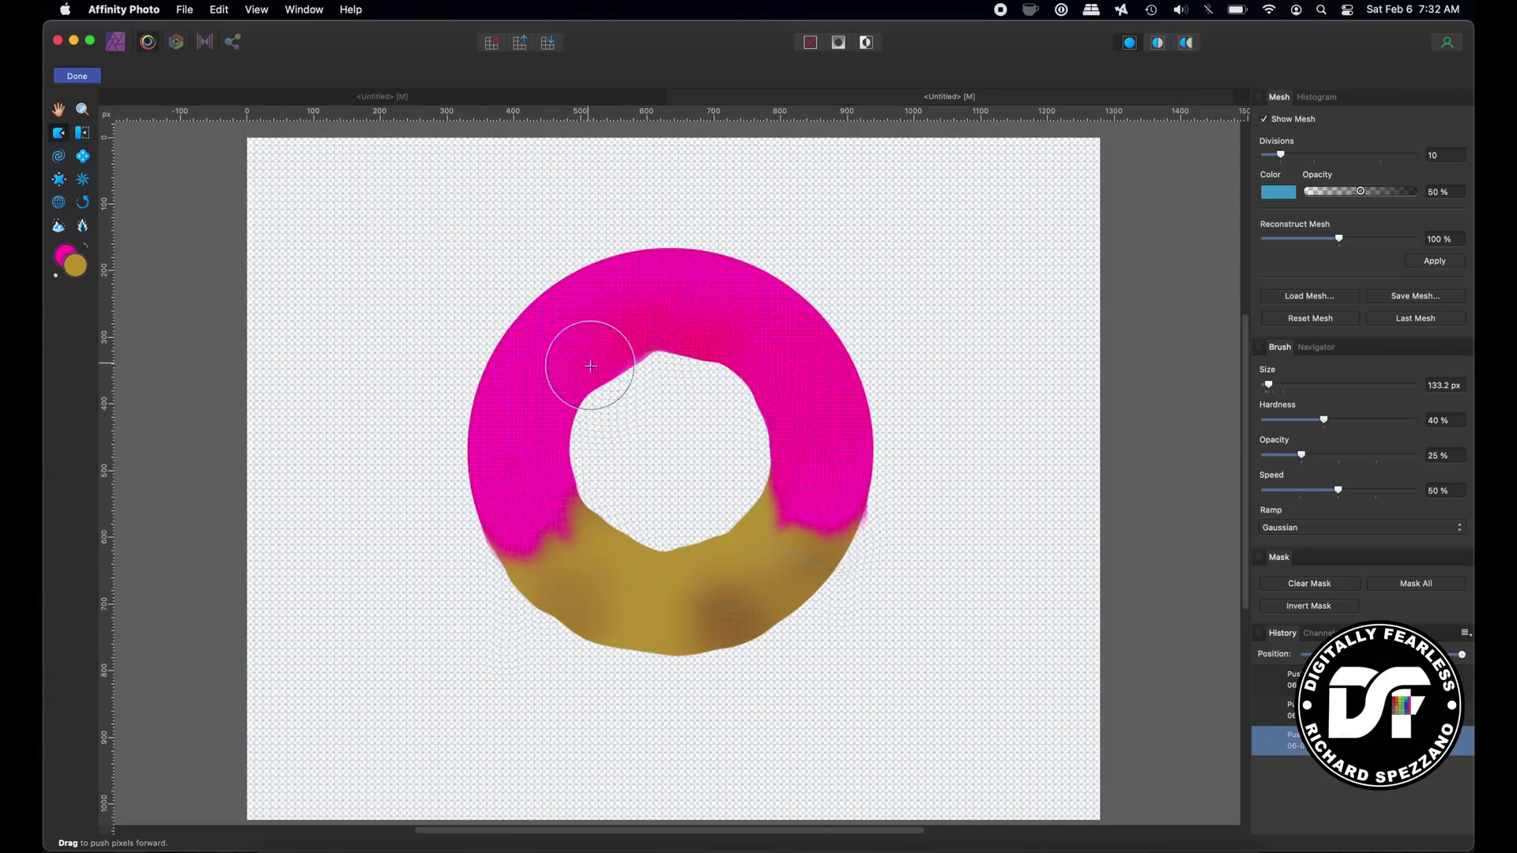
pyautogui.moveTo(596, 366)
pyautogui.mouseDown()
pyautogui.moveTo(626, 368)
pyautogui.moveTo(616, 348)
pyautogui.mouseUp()
# - Smooth the ring's top-left inner edge and push the lower glaze boundary further
pyautogui.moveTo(782, 450)
pyautogui.mouseDown()
pyautogui.moveTo(785, 480)
pyautogui.moveTo(839, 498)
pyautogui.moveTo(822, 514)
pyautogui.moveTo(846, 501)
pyautogui.moveTo(860, 535)
pyautogui.moveTo(814, 523)
pyautogui.moveTo(846, 507)
pyautogui.moveTo(795, 531)
pyautogui.mouseUp()
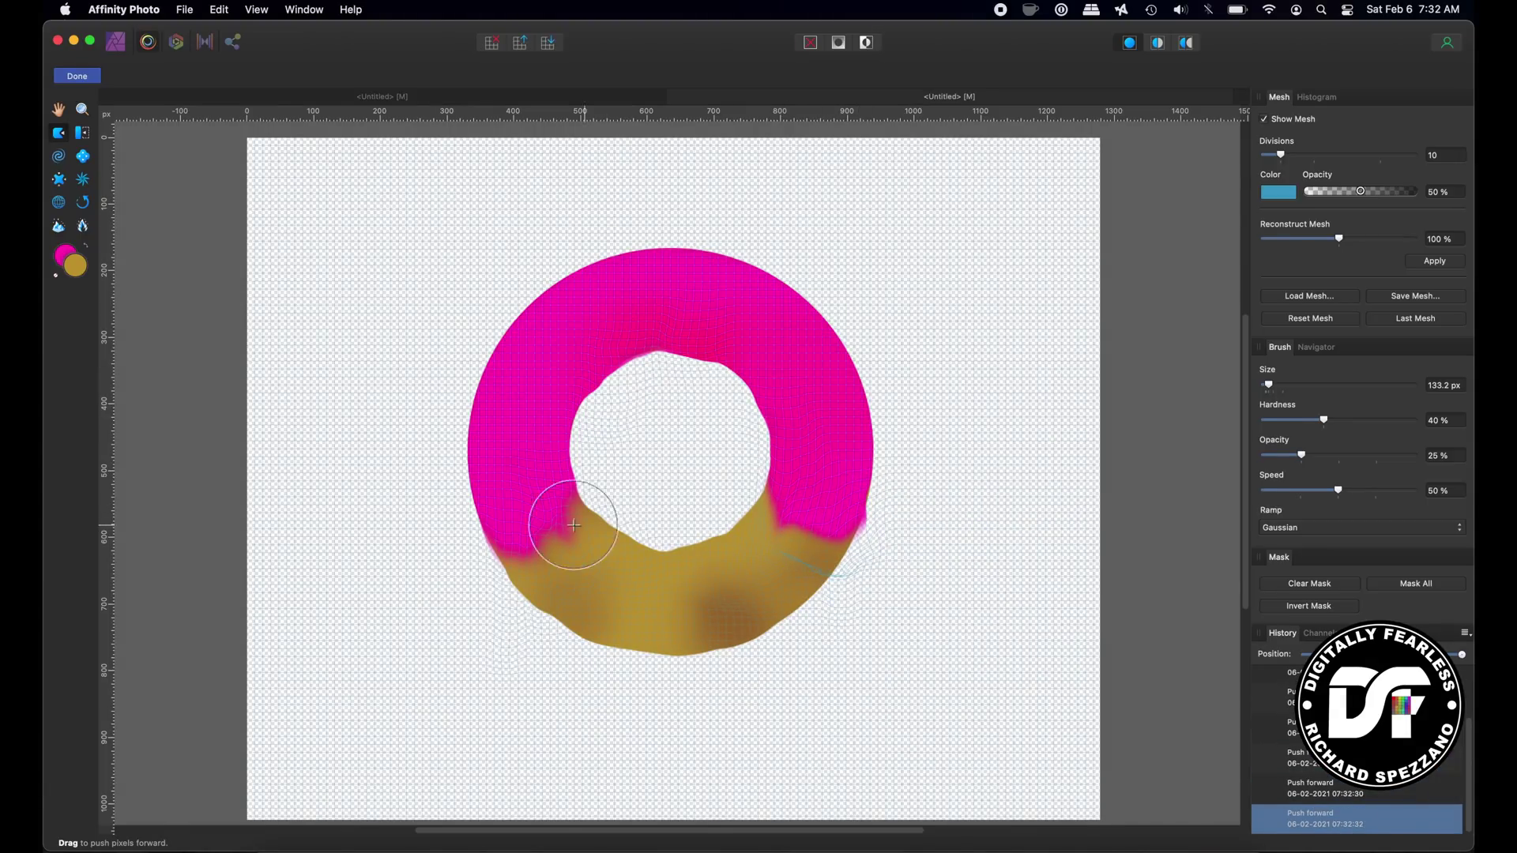
pyautogui.moveTo(569, 525)
pyautogui.mouseDown()
pyautogui.moveTo(607, 523)
pyautogui.moveTo(568, 519)
pyautogui.moveTo(531, 531)
pyautogui.mouseUp()
pyautogui.moveTo(798, 513); pyautogui.dragTo(830, 450)
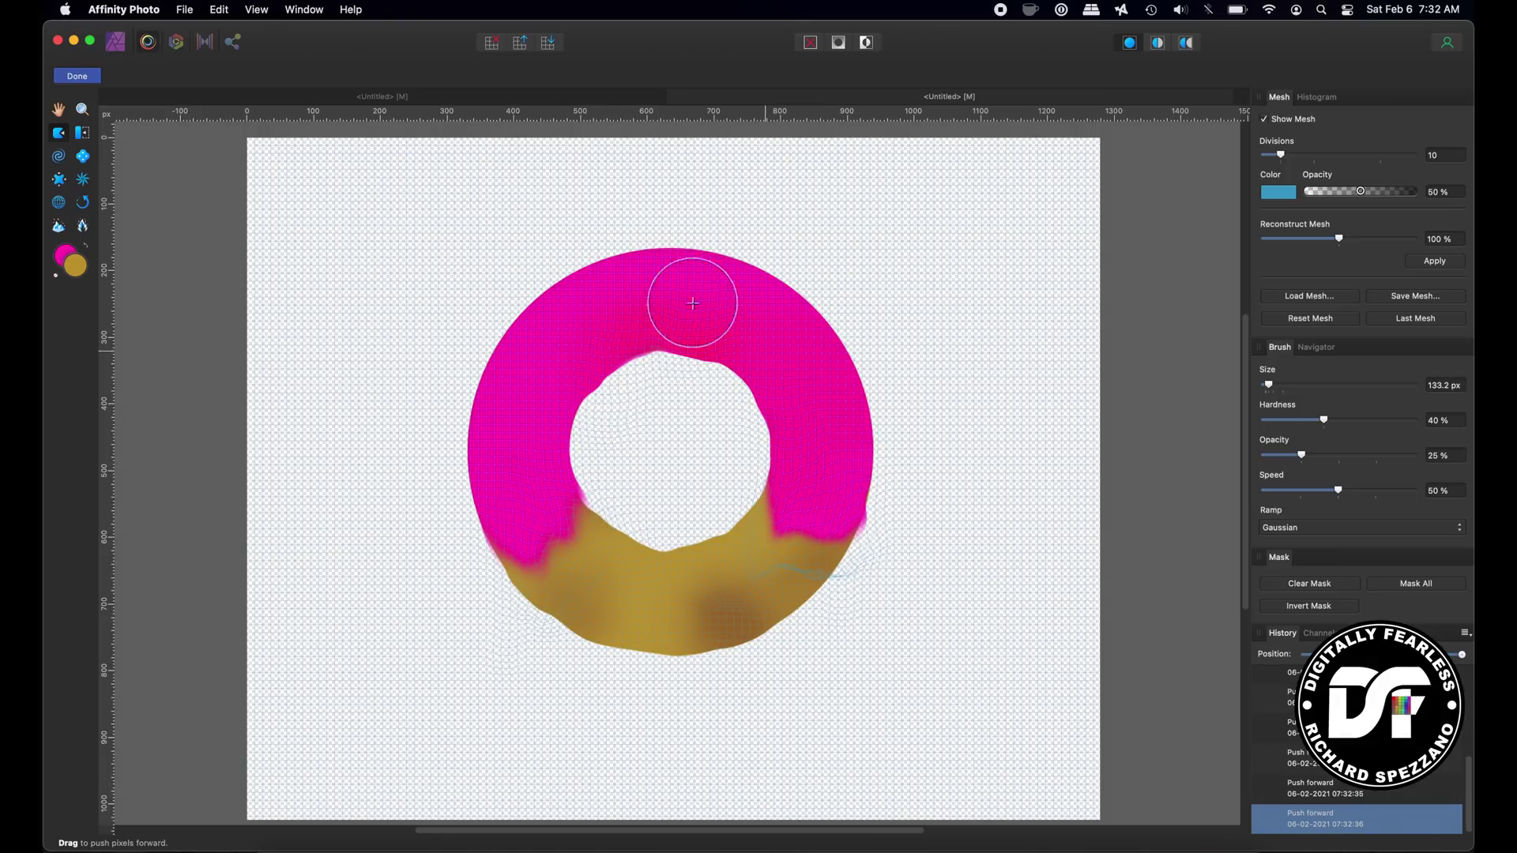
pyautogui.moveTo(571, 527)
pyautogui.mouseDown()
pyautogui.moveTo(558, 508)
pyautogui.moveTo(542, 542)
pyautogui.moveTo(582, 552)
pyautogui.moveTo(779, 501)
pyautogui.moveTo(777, 519)
pyautogui.mouseUp()
pyautogui.click(76, 75)
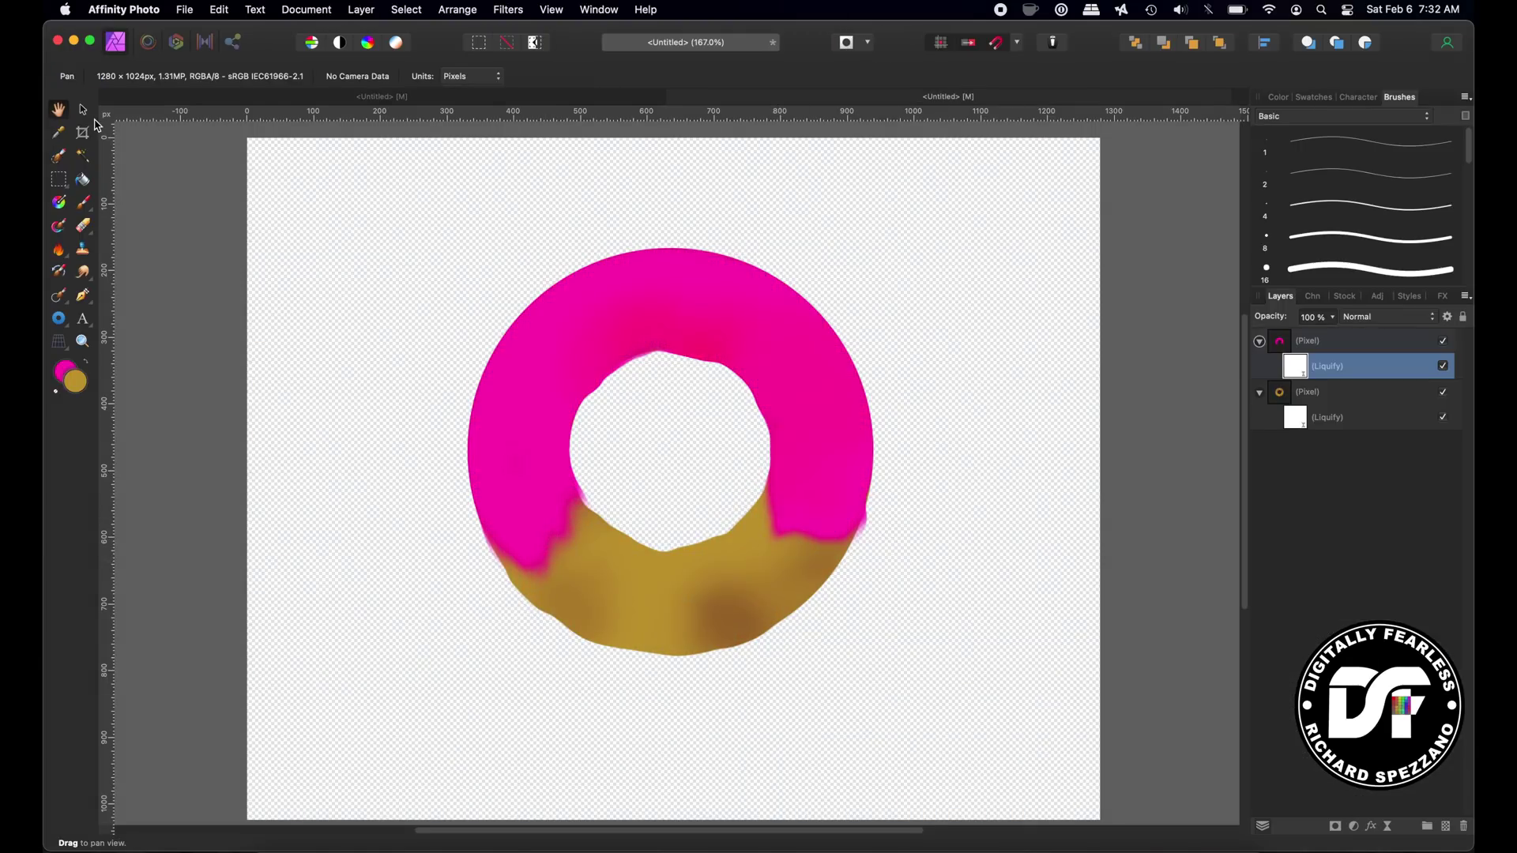